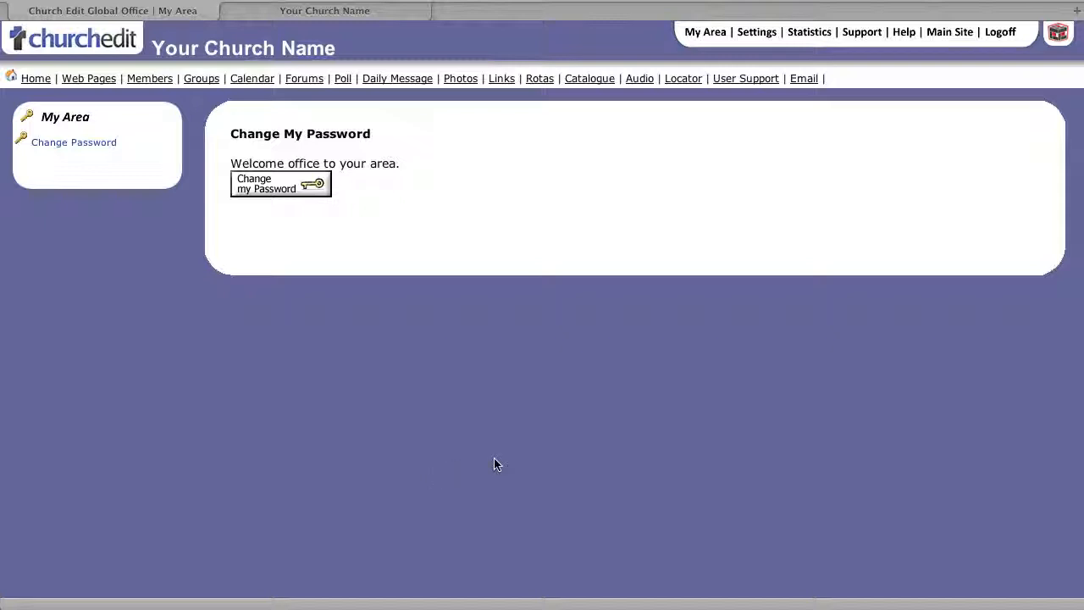
# Open the Homepage Builder from the site settings.
pyautogui.click(753, 34)
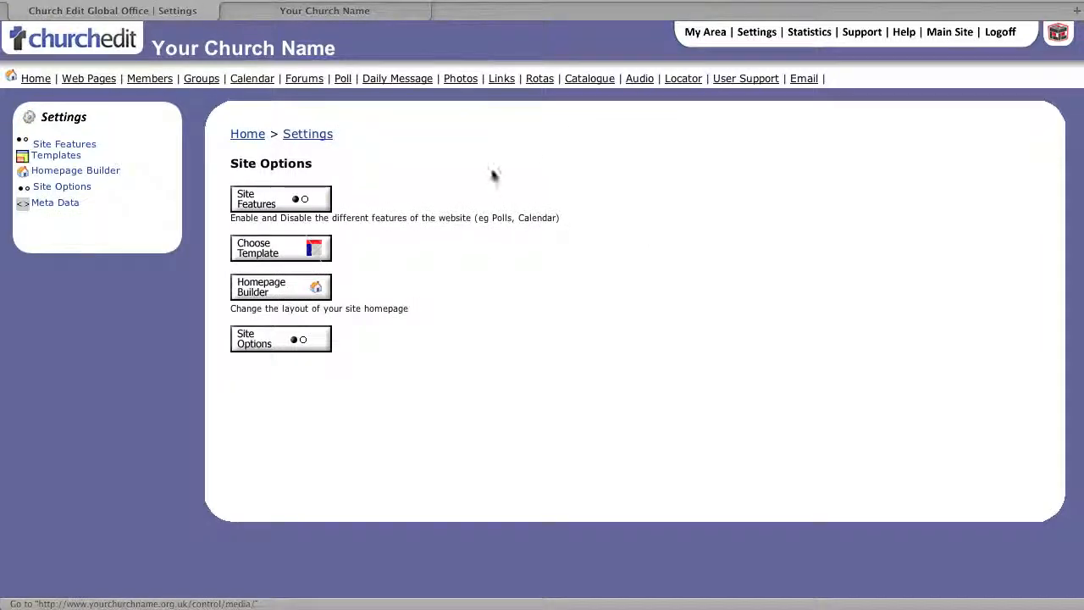
pyautogui.click(325, 292)
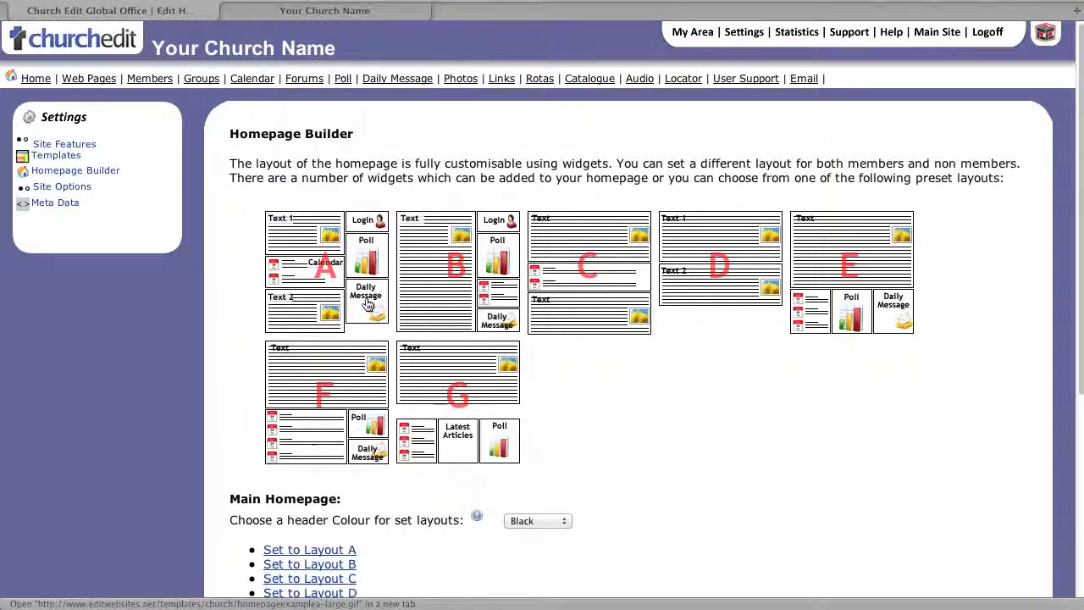
# Examine the enlarged example of preset homepage layout G and return to the list of preset layouts.
pyautogui.scroll(-3, 1079, 247)
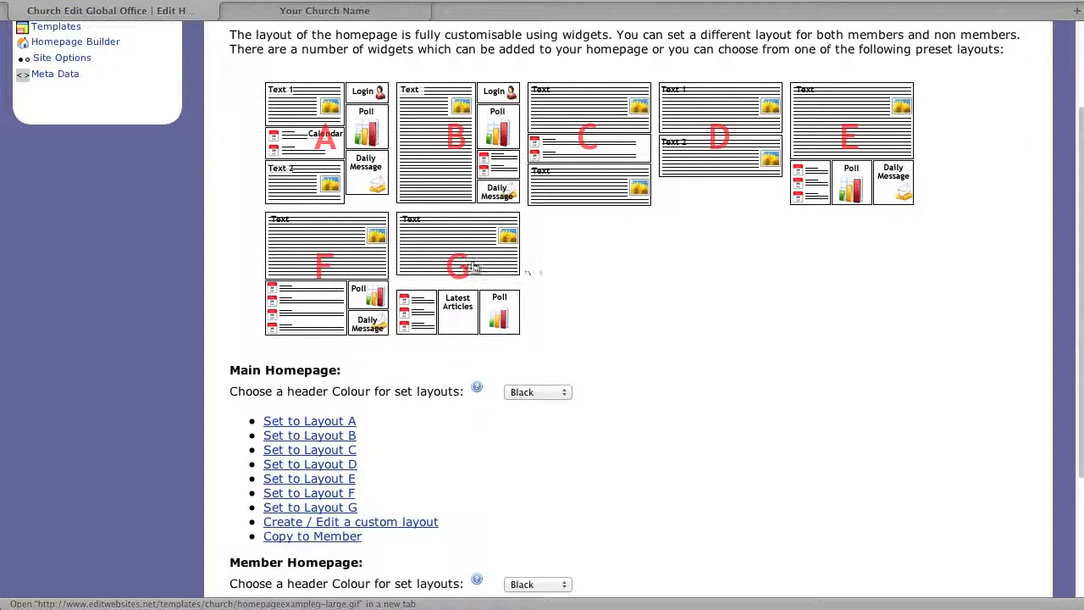
pyautogui.click(470, 263)
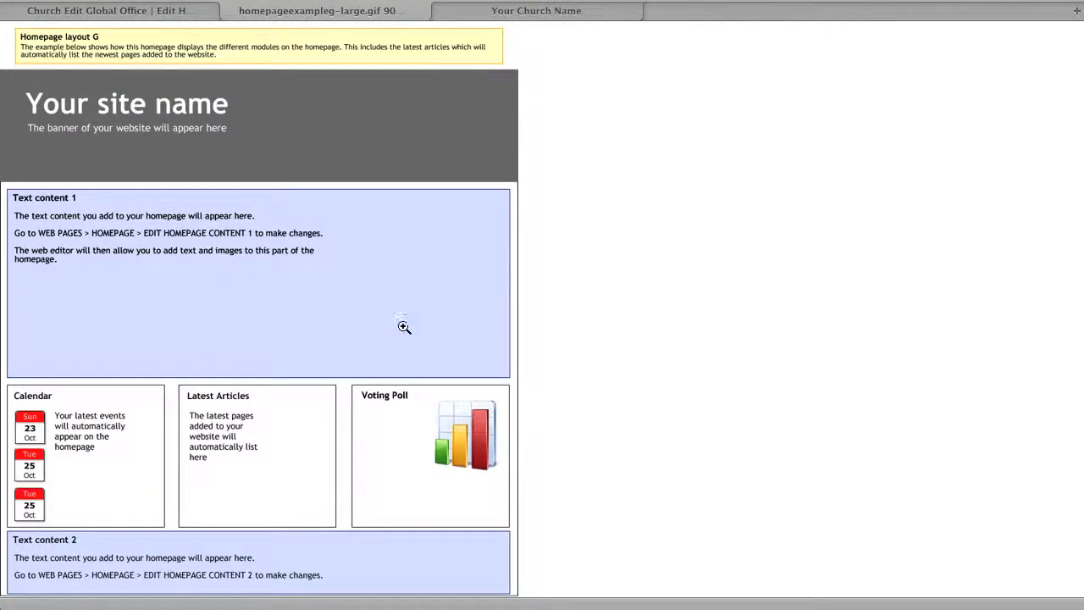
pyautogui.click(252, 348)
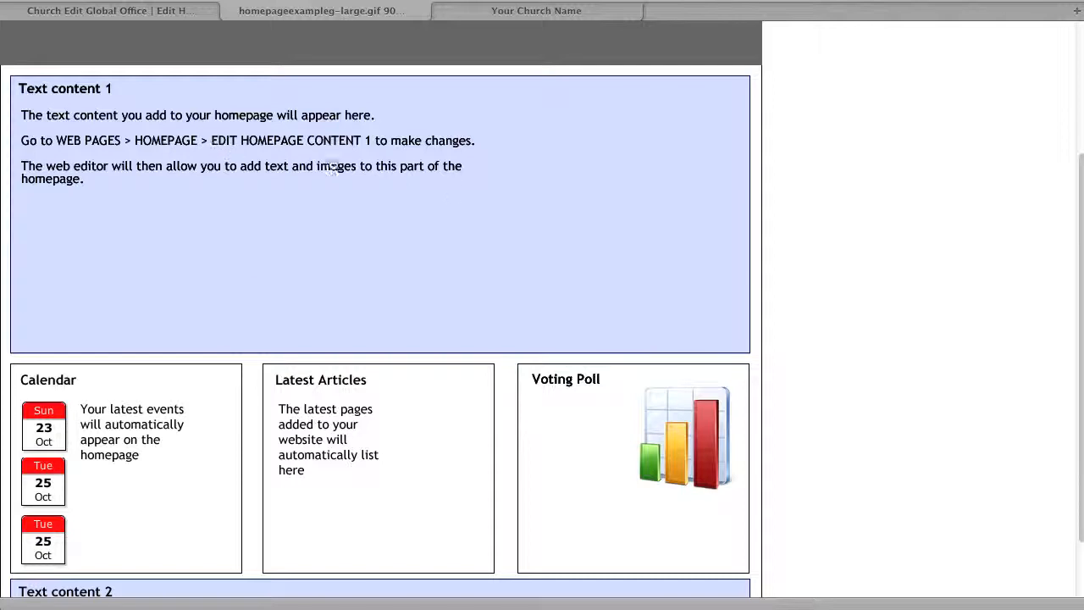
pyautogui.scroll(3, 233, 24)
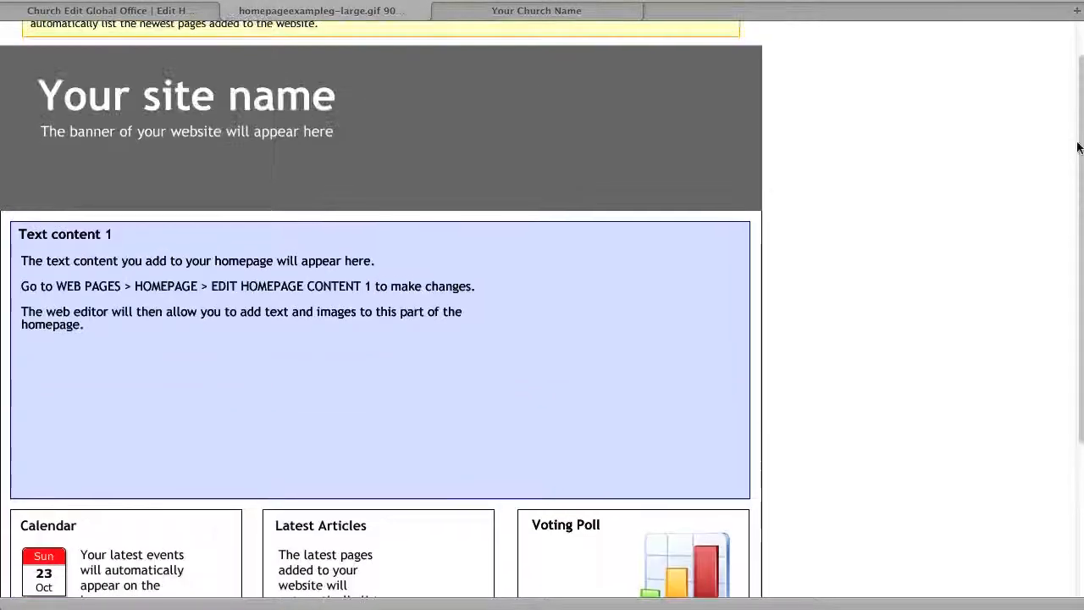
pyautogui.click(228, 10)
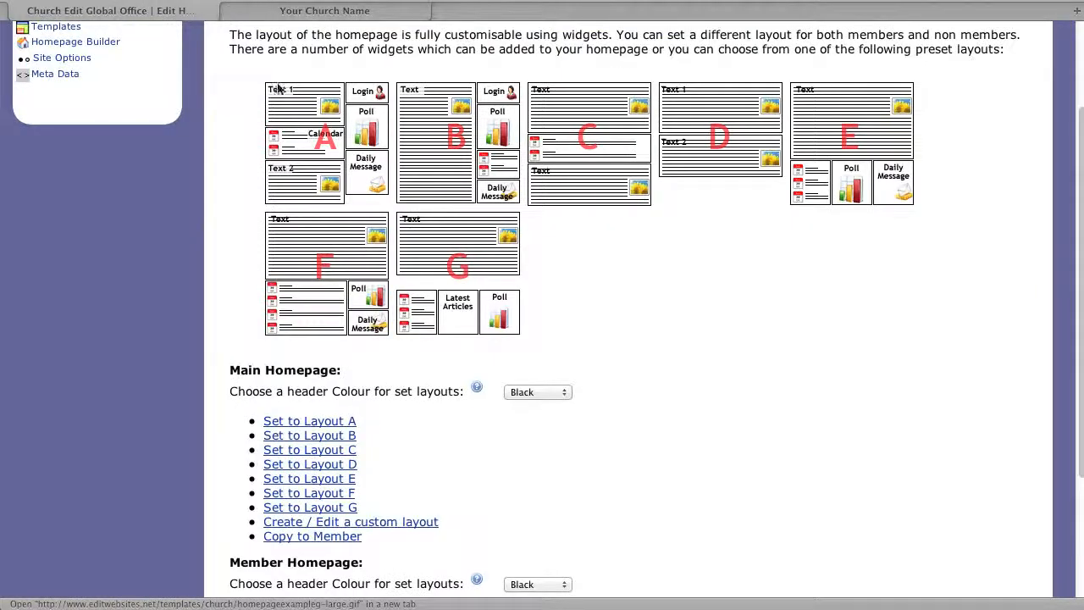
# Choose Blue 3 as the main homepage's header colour for set layouts and try applying preset layout A.
pyautogui.click(554, 394)
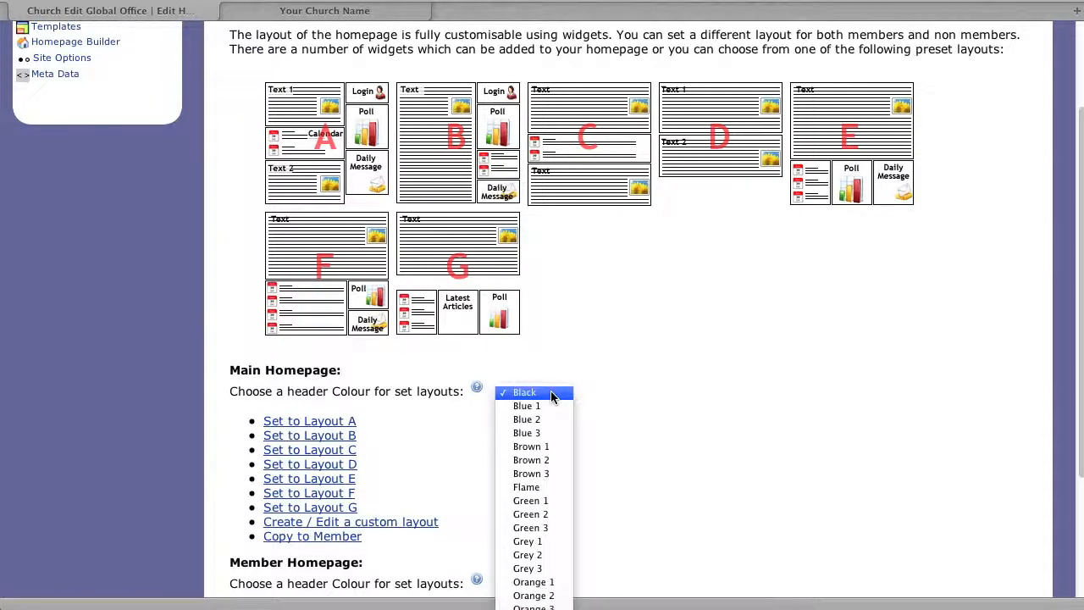
pyautogui.click(542, 432)
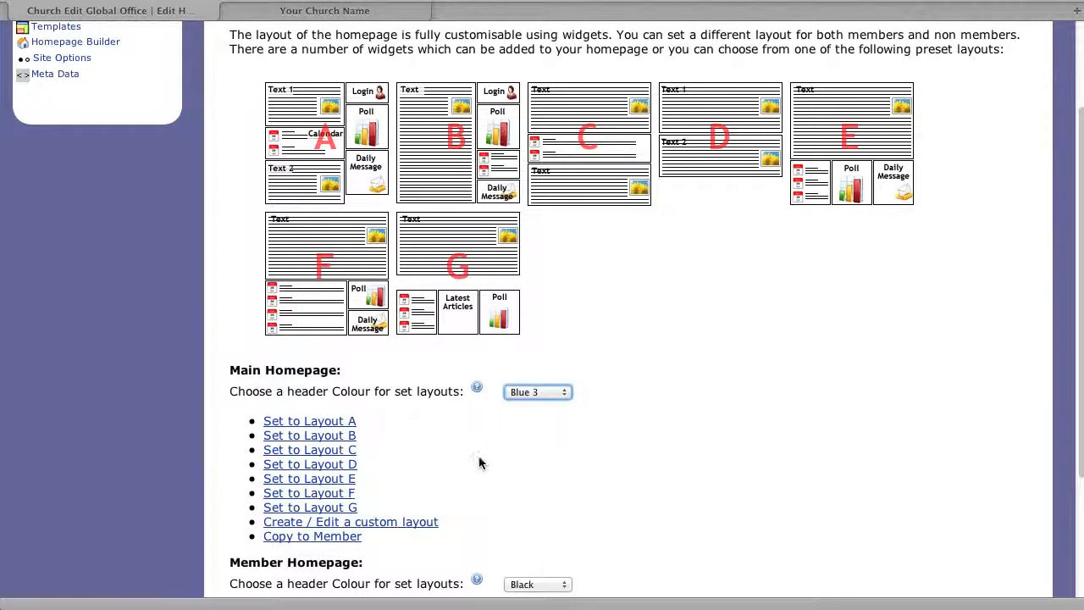
pyautogui.click(390, 455)
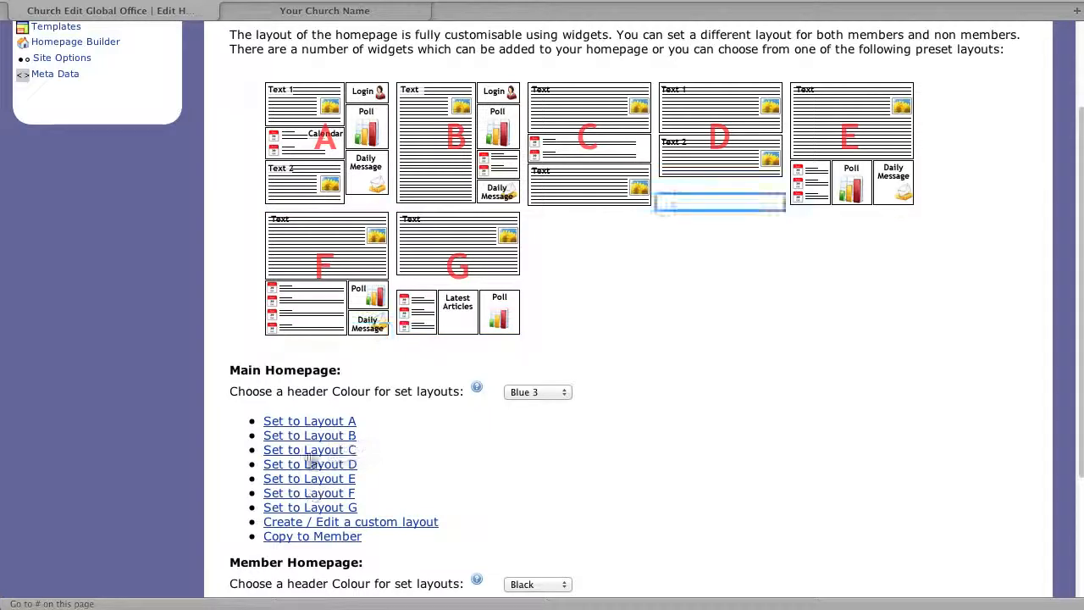
pyautogui.click(328, 426)
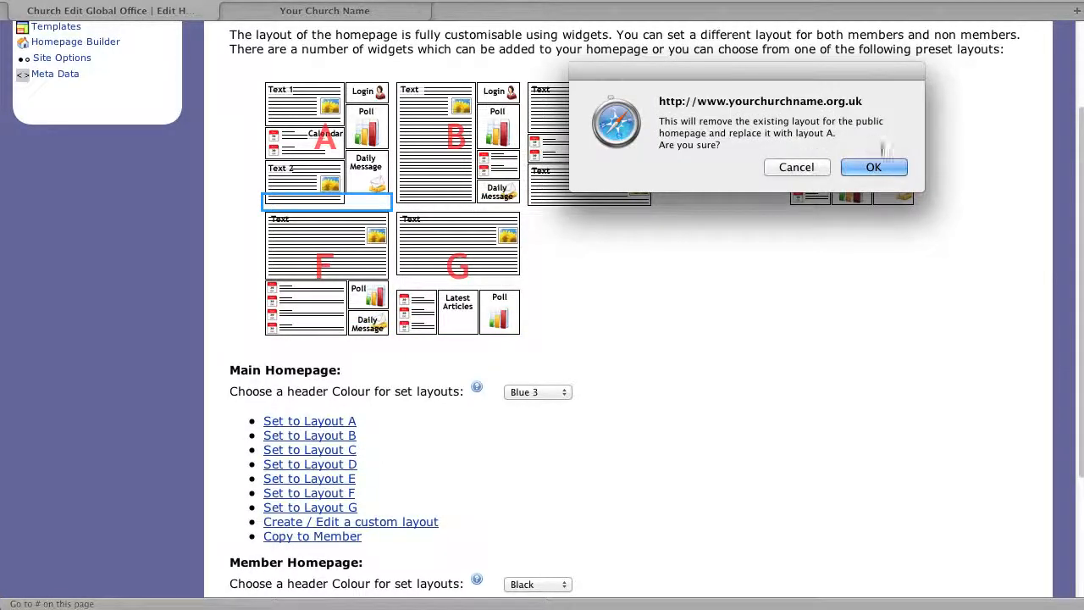
pyautogui.click(818, 165)
pyautogui.click(799, 166)
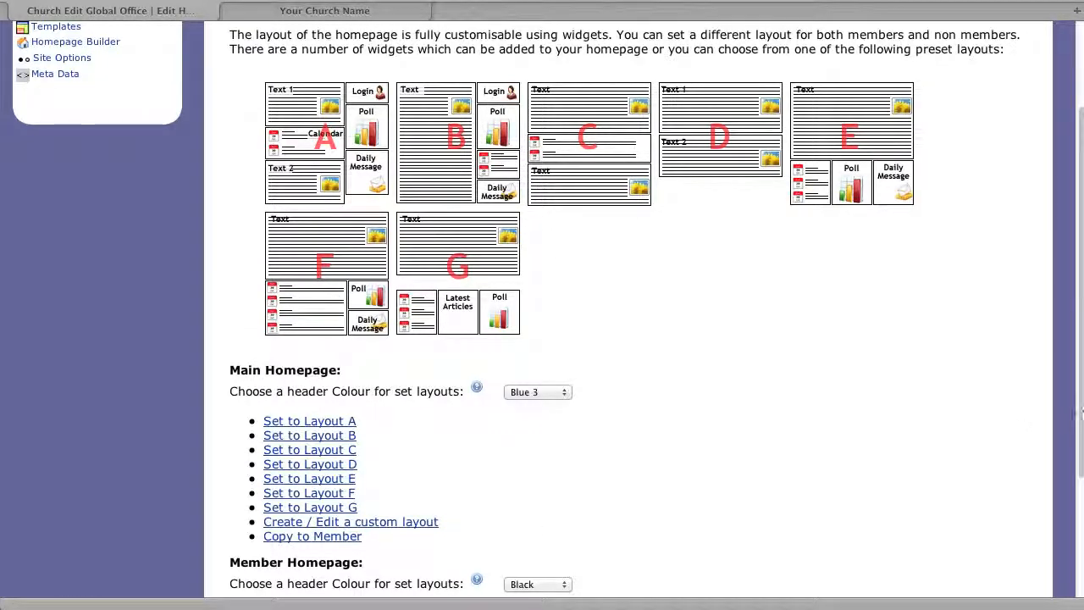
# Open the main homepage's custom layout for editing and delete its Daily Message widget.
pyautogui.scroll(-5, 277, 385)
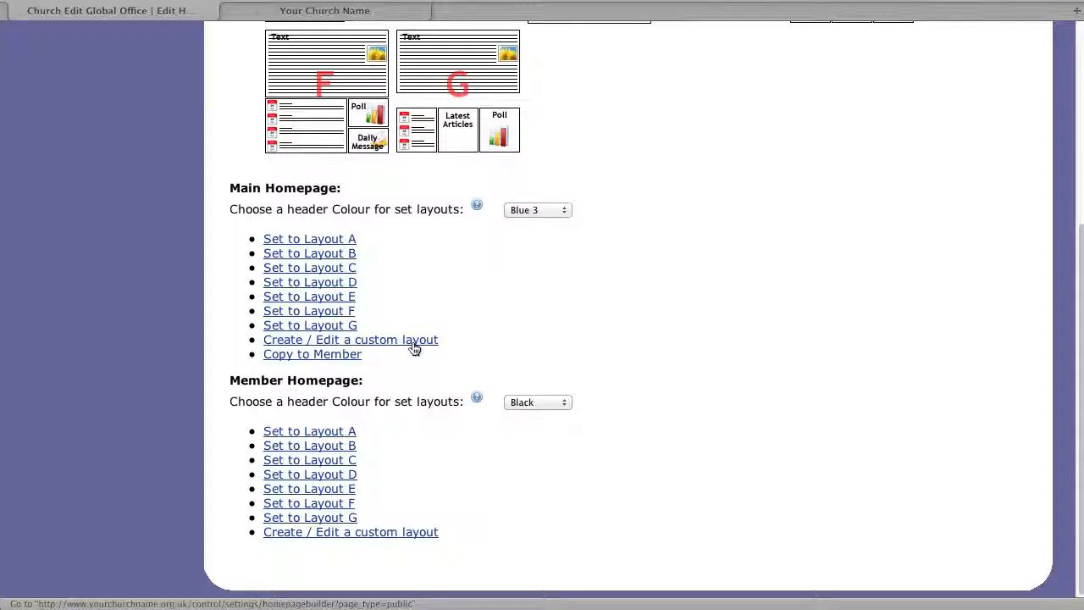
pyautogui.click(344, 344)
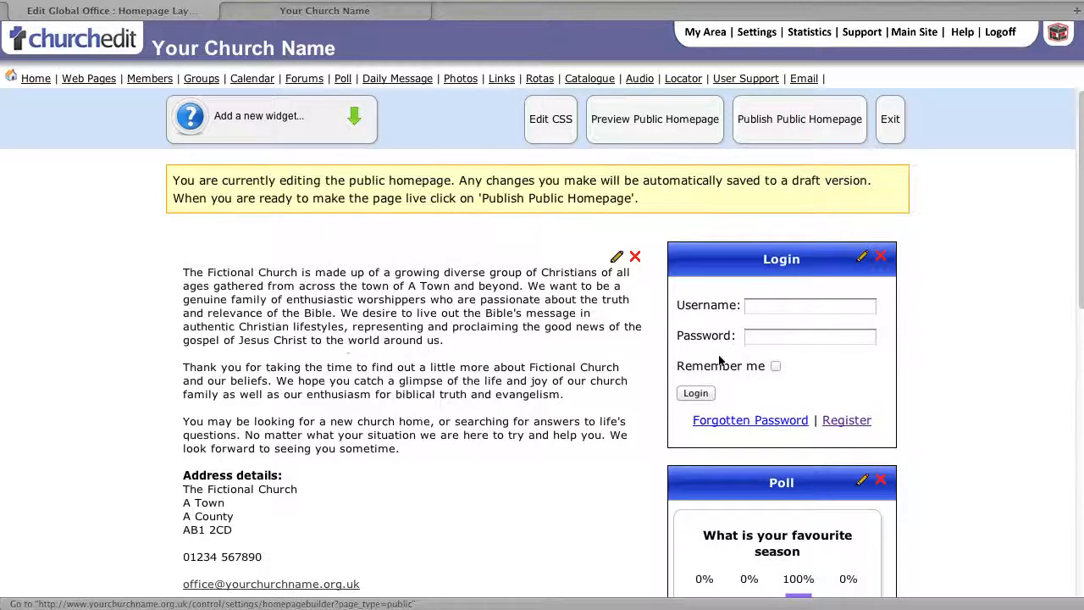
pyautogui.moveTo(1080, 294); pyautogui.dragTo(1077, 572)
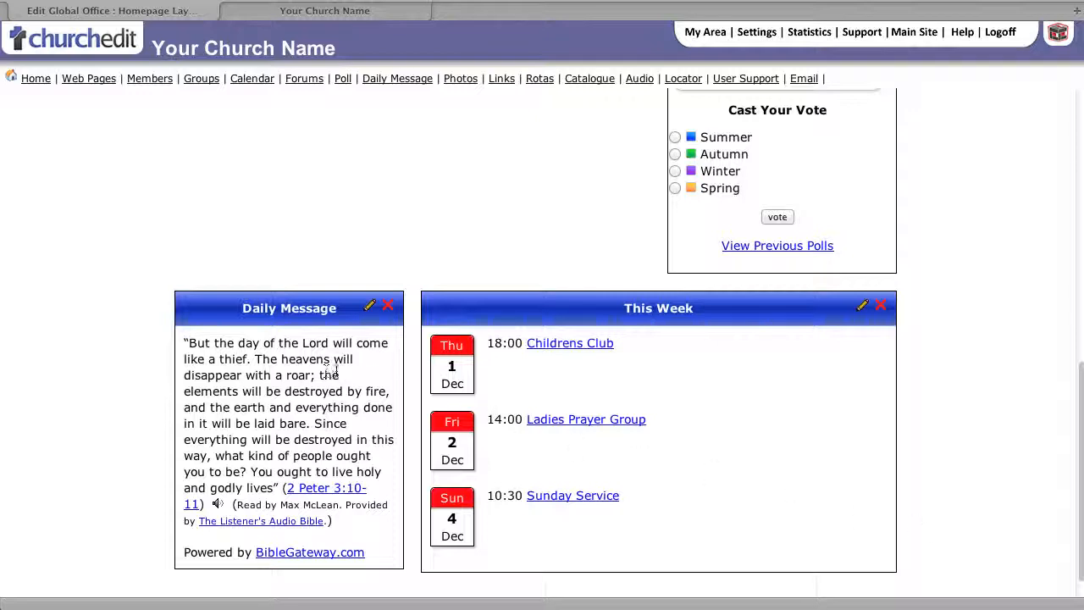
pyautogui.click(387, 305)
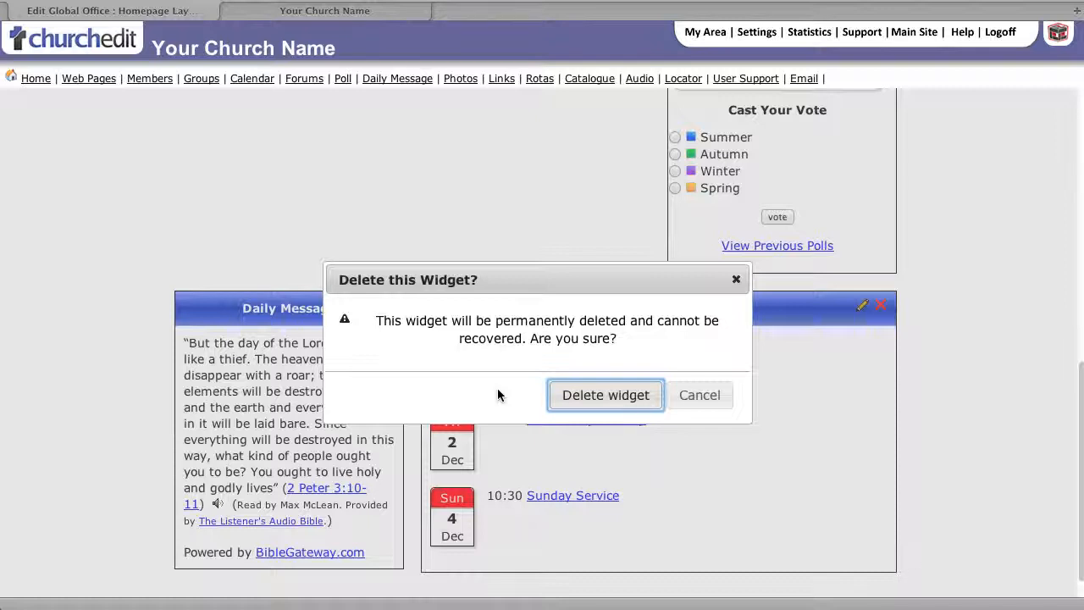
pyautogui.click(598, 398)
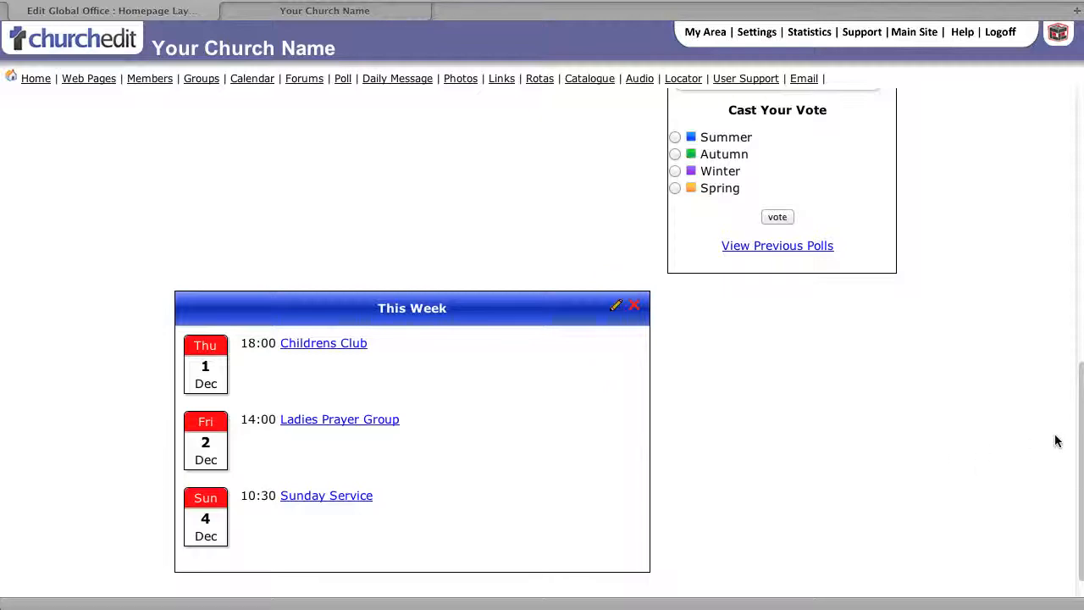
# Change the Poll widget's header colour to Green 3, update the widget and review it on the draft homepage.
pyautogui.moveTo(1081, 416)
pyautogui.mouseDown()
pyautogui.moveTo(1069, 247)
pyautogui.moveTo(1058, 305)
pyautogui.moveTo(1062, 132)
pyautogui.moveTo(1041, 227)
pyautogui.mouseUp()
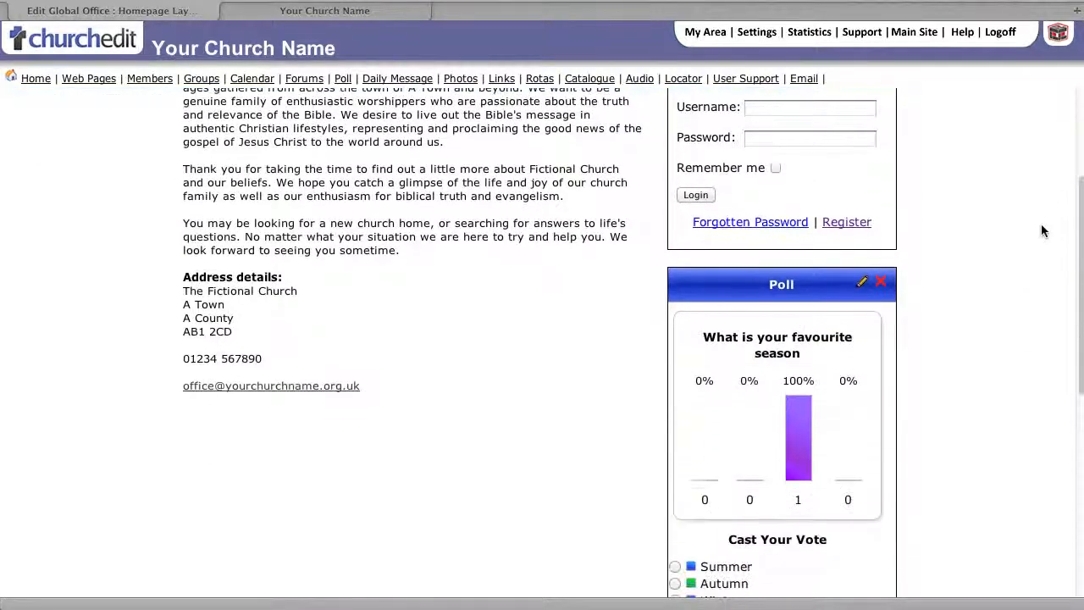
pyautogui.click(862, 283)
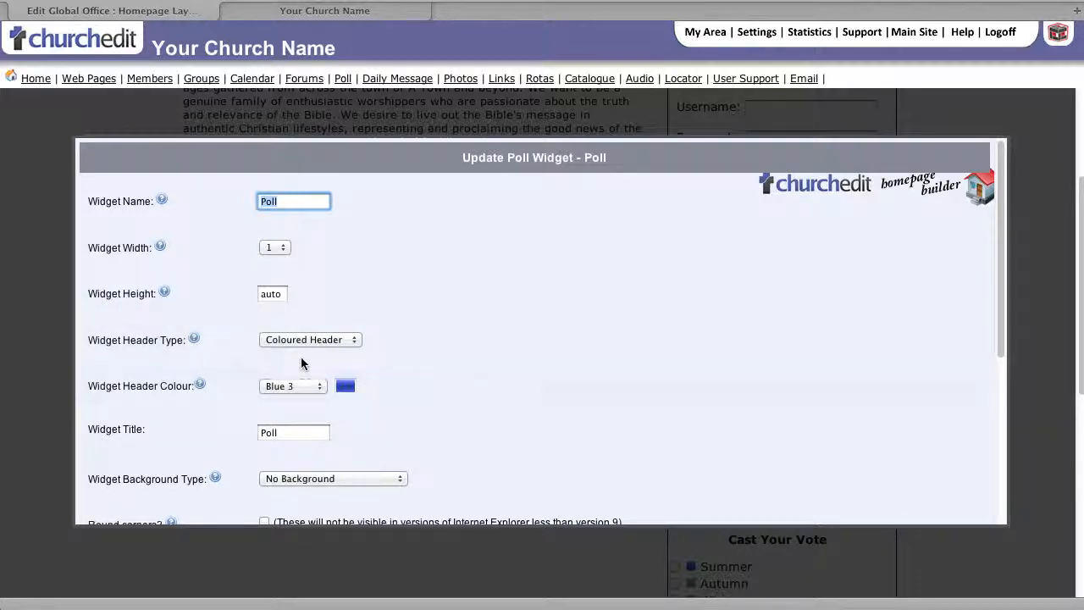
pyautogui.click(298, 388)
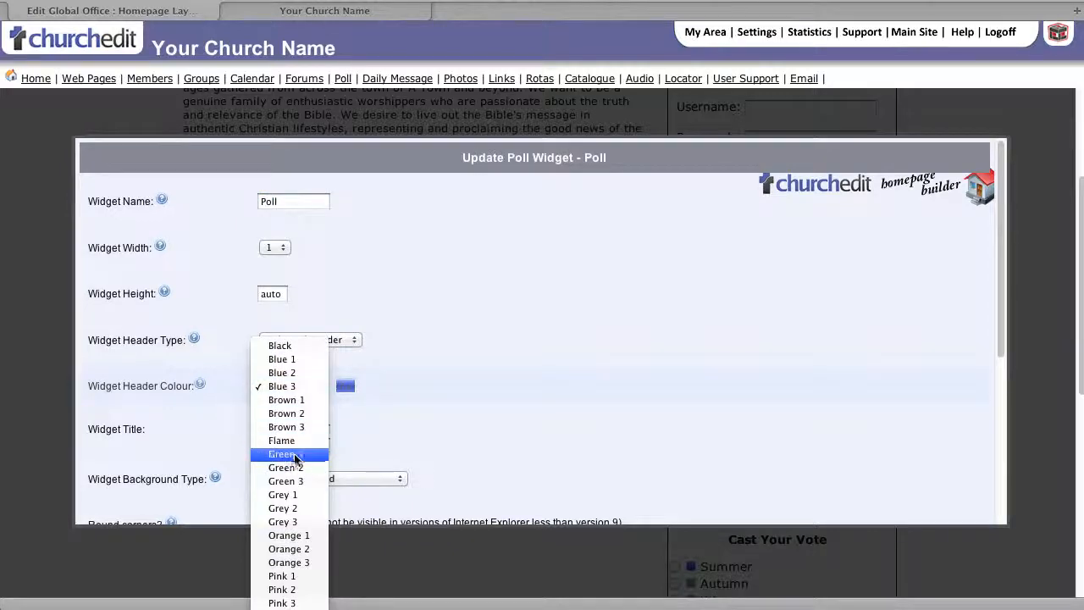
pyautogui.click(295, 483)
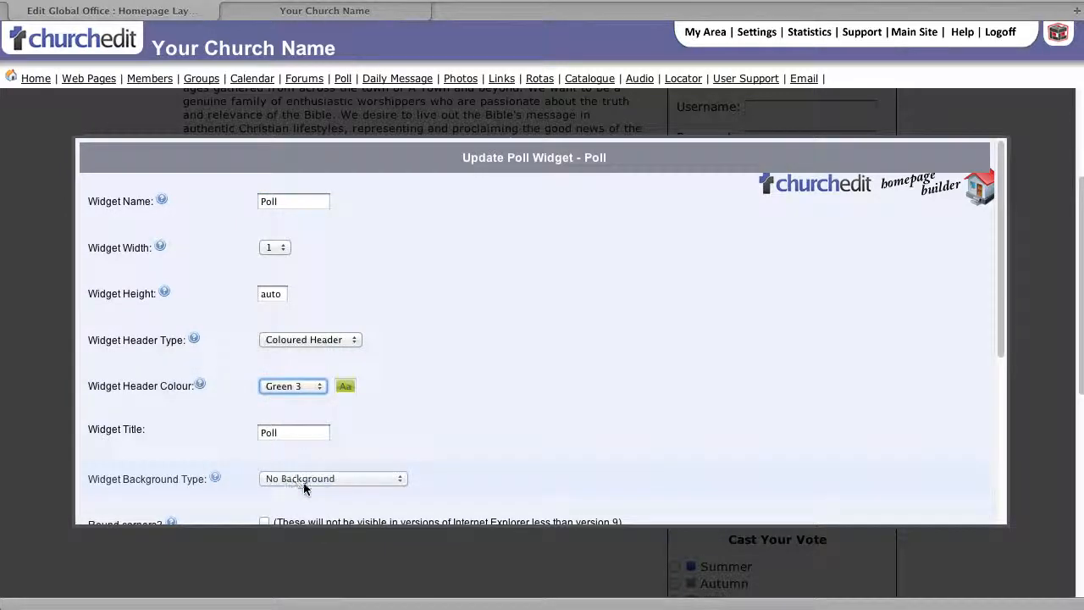
pyautogui.scroll(-7, 998, 356)
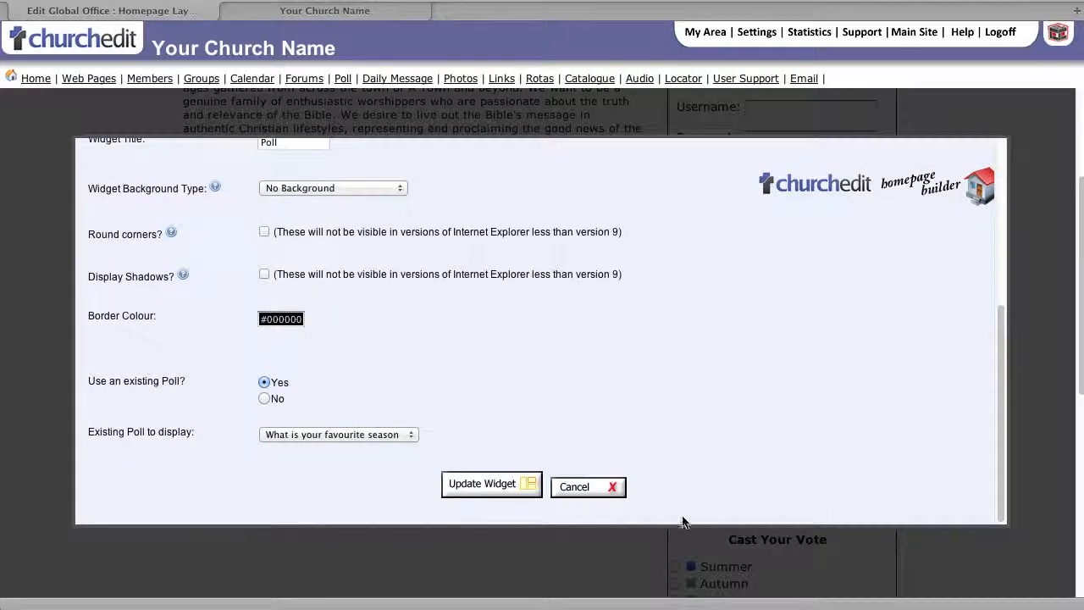
pyautogui.click(482, 485)
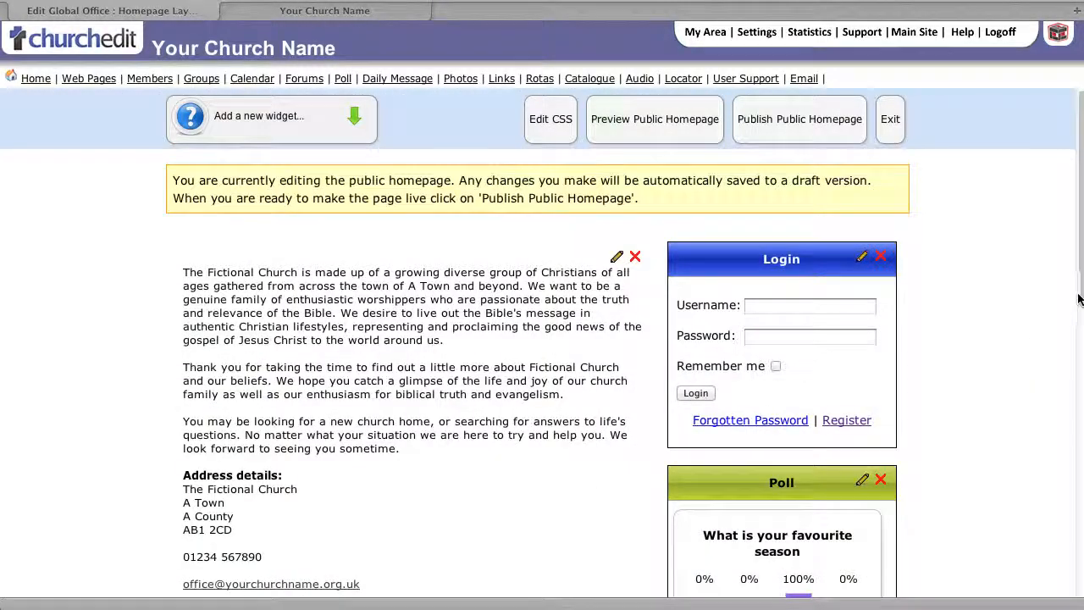
pyautogui.scroll(-5, 1016, 344)
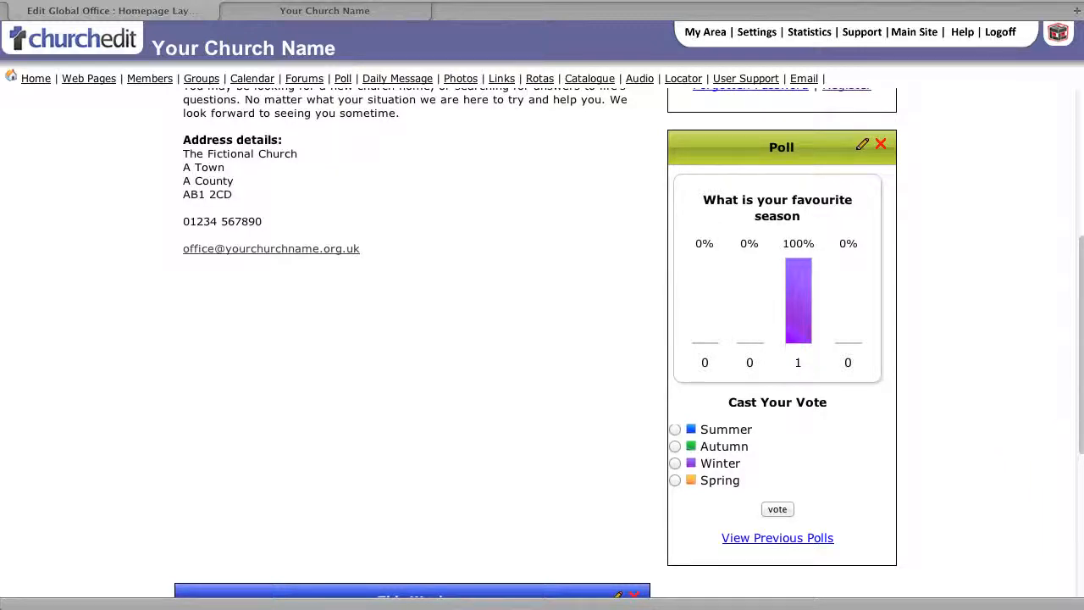
pyautogui.scroll(5, 1081, 399)
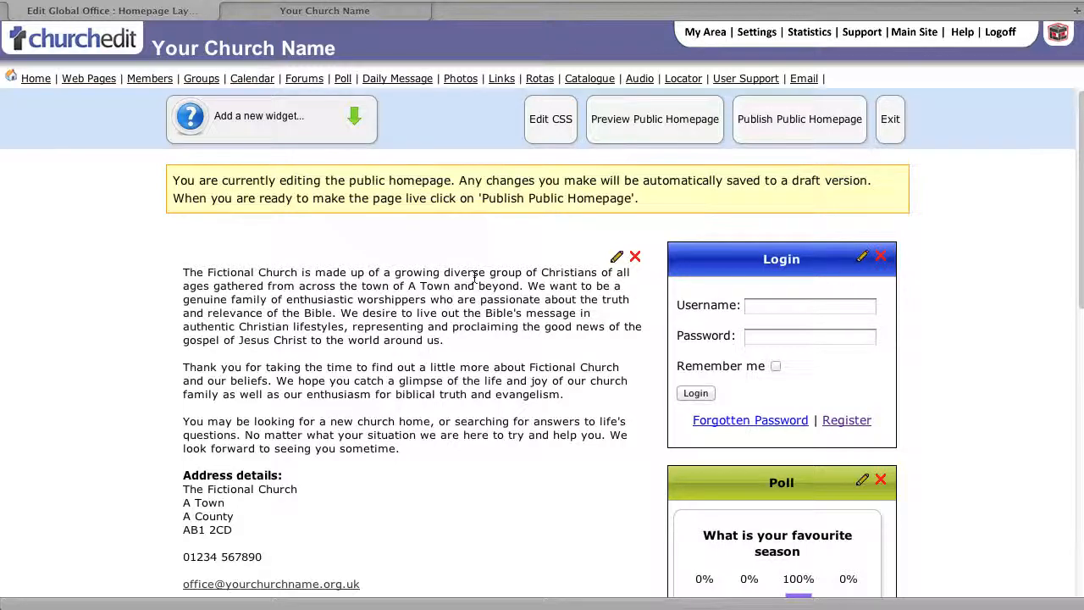
# Add a Latest Articles widget that displays 4 articles in the Title & Main Image at side layout.
pyautogui.click(366, 125)
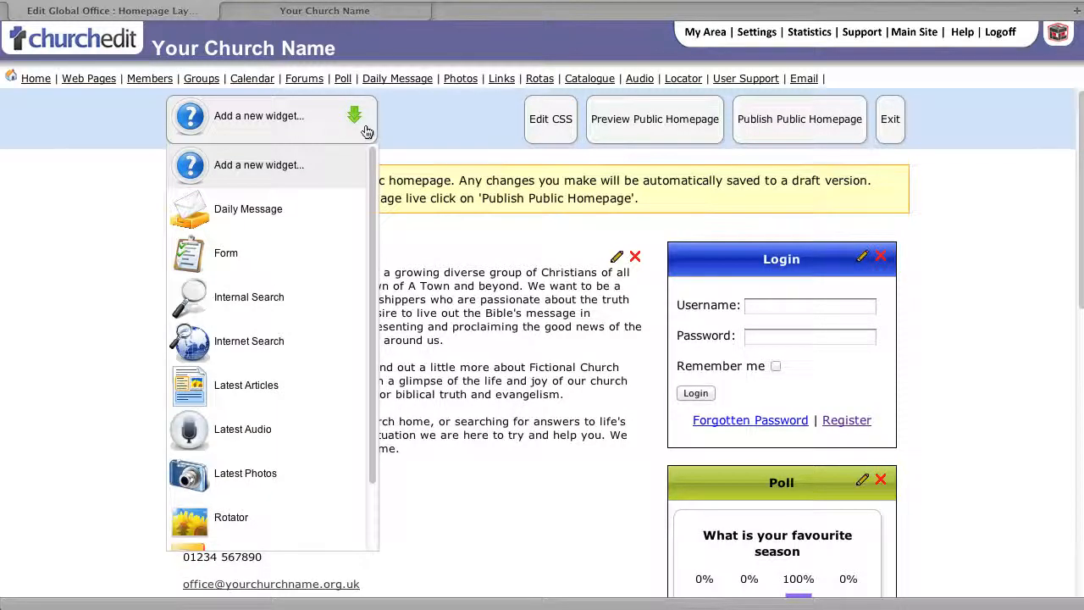
pyautogui.click(283, 390)
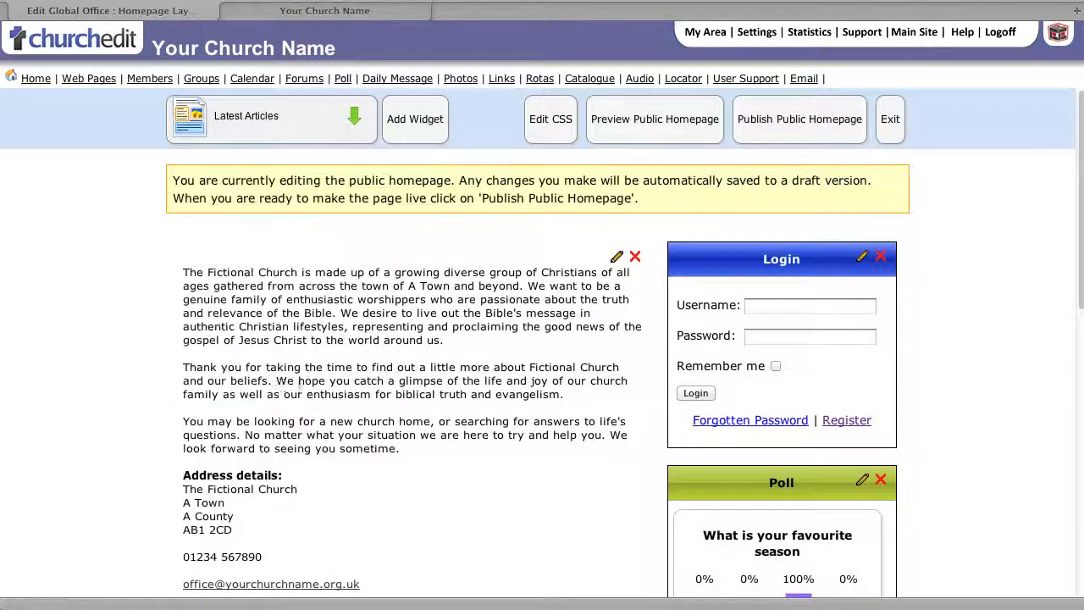
pyautogui.click(421, 119)
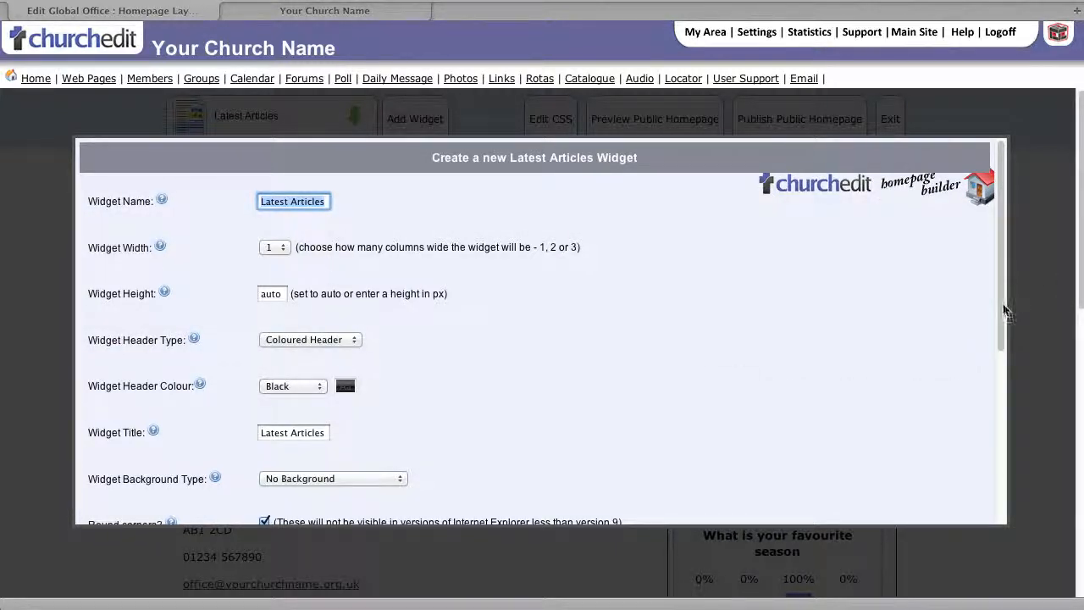
pyautogui.scroll(-2, 997, 337)
pyautogui.scroll(-5, 997, 337)
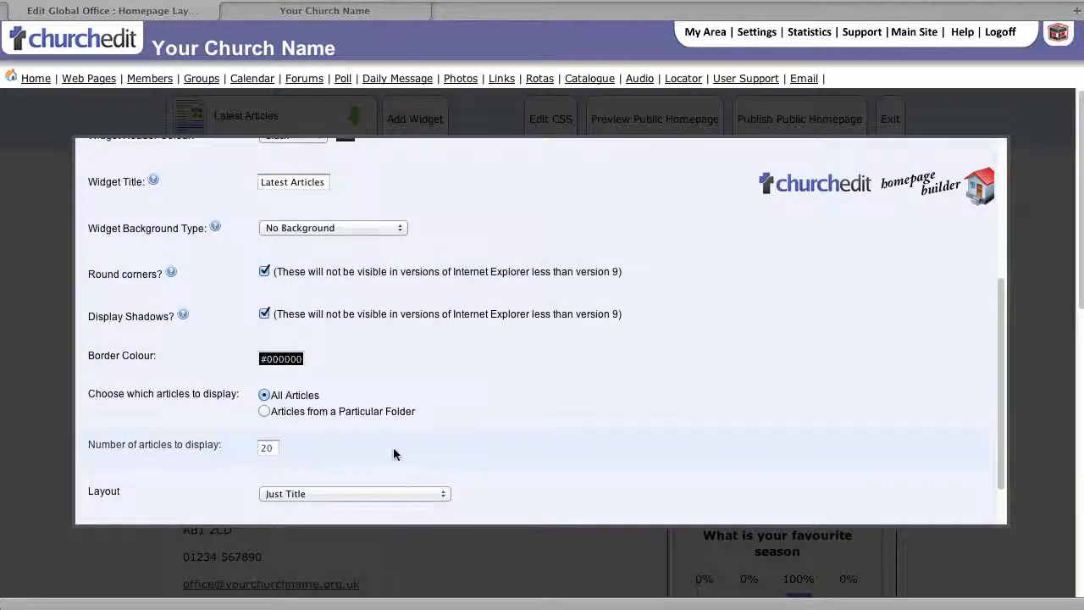
pyautogui.click(319, 494)
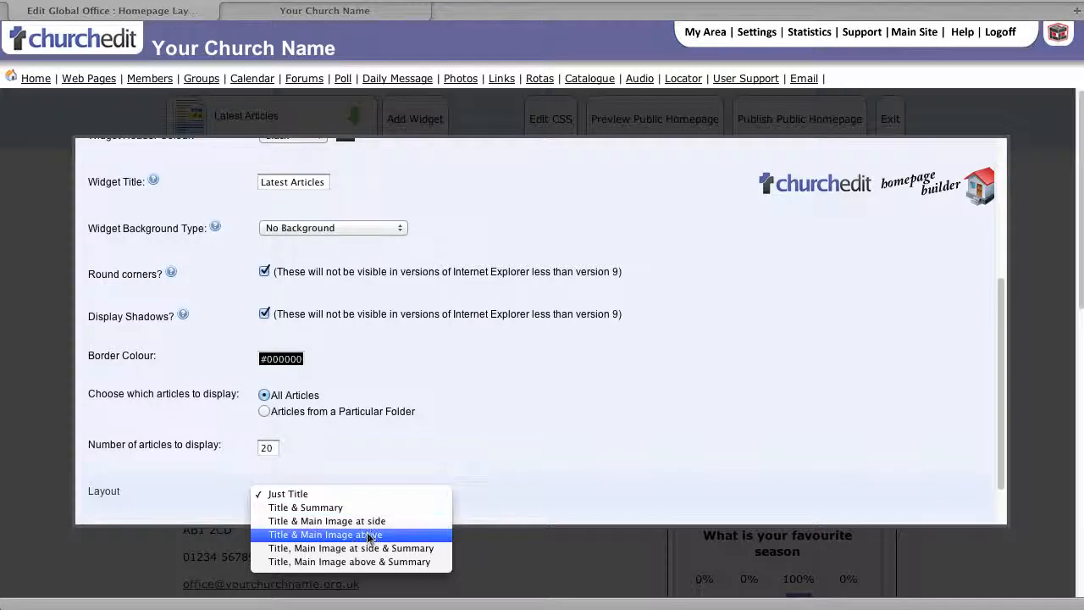
pyautogui.click(375, 522)
pyautogui.click(271, 447)
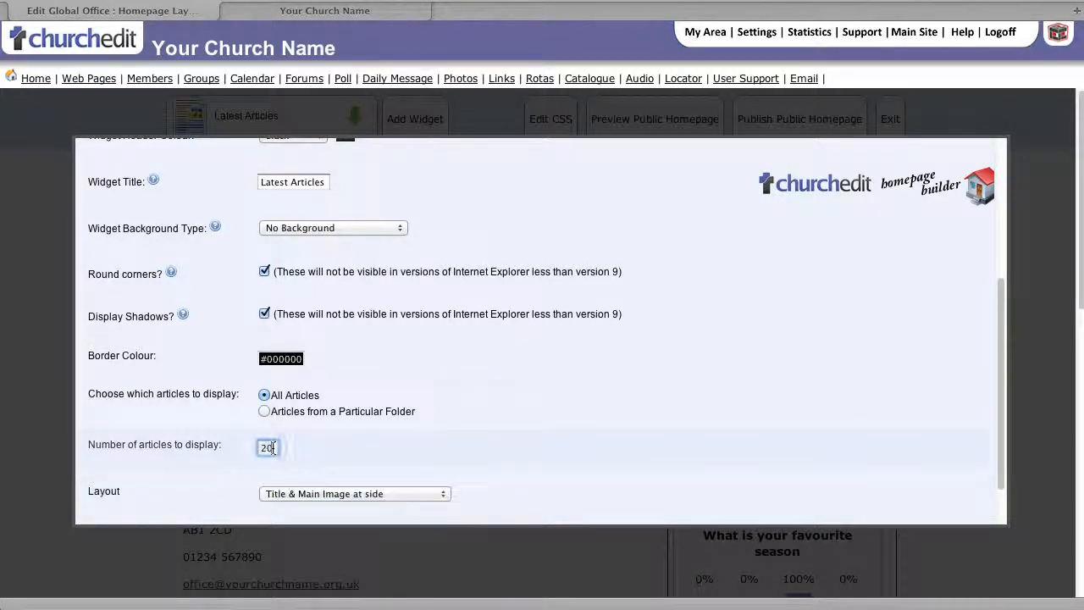
pyautogui.write('4')
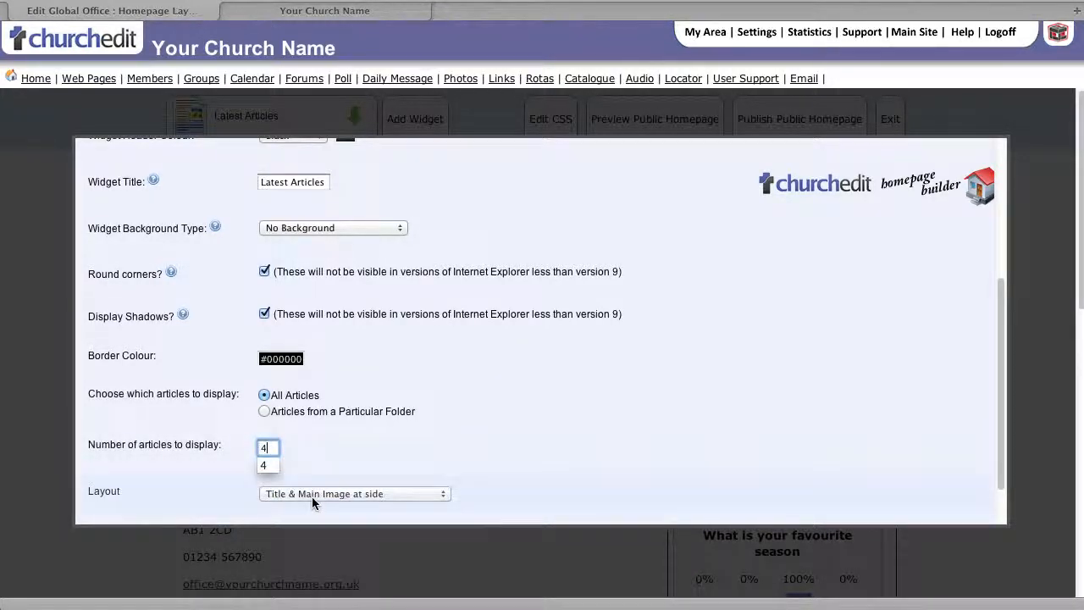
pyautogui.click(273, 498)
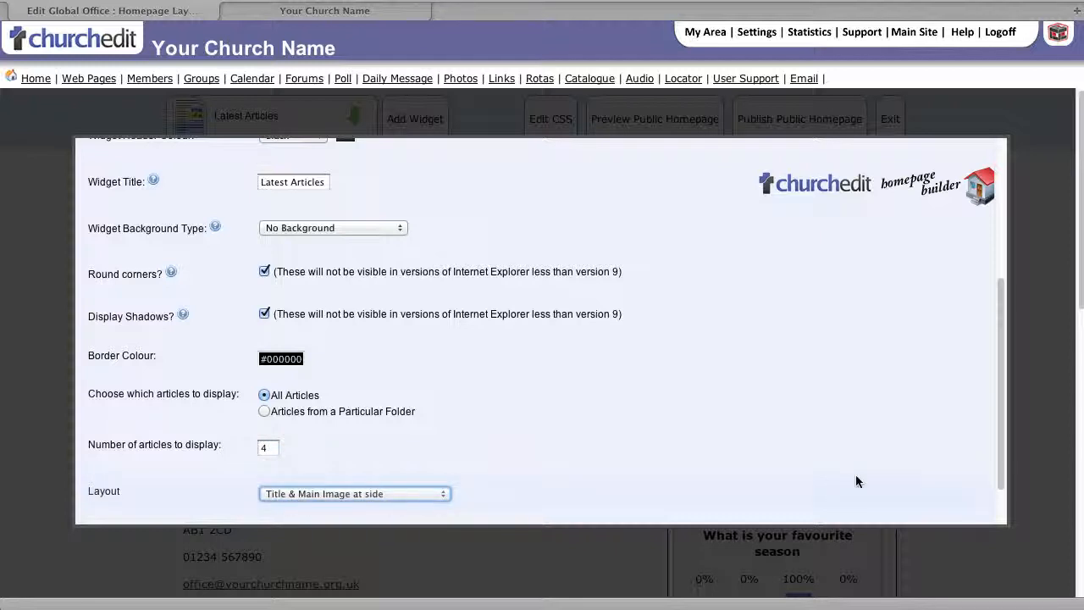
pyautogui.moveTo(1003, 462); pyautogui.dragTo(1001, 502)
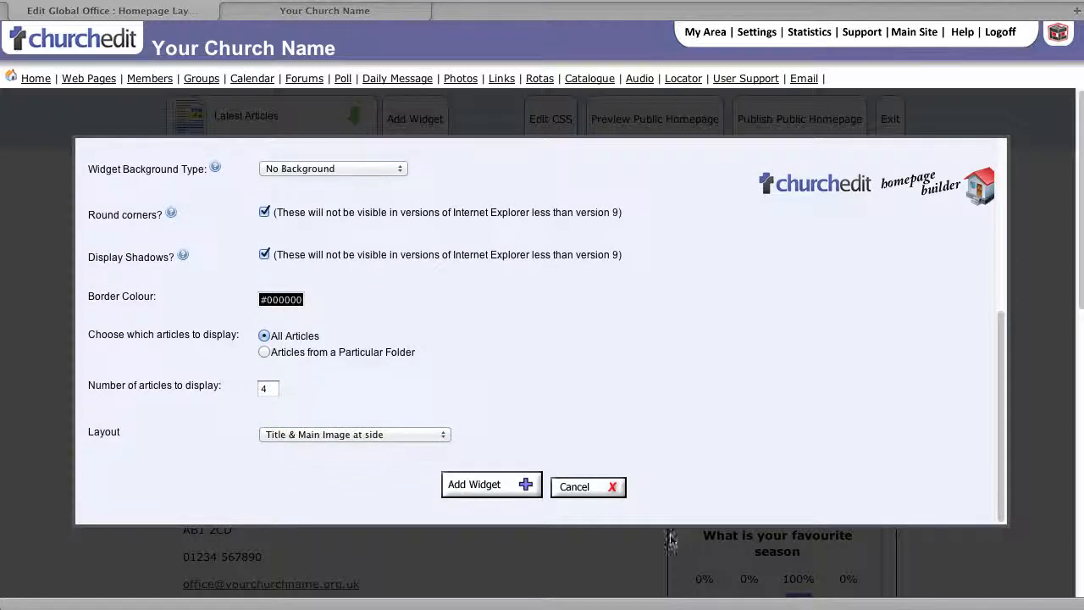
pyautogui.click(491, 484)
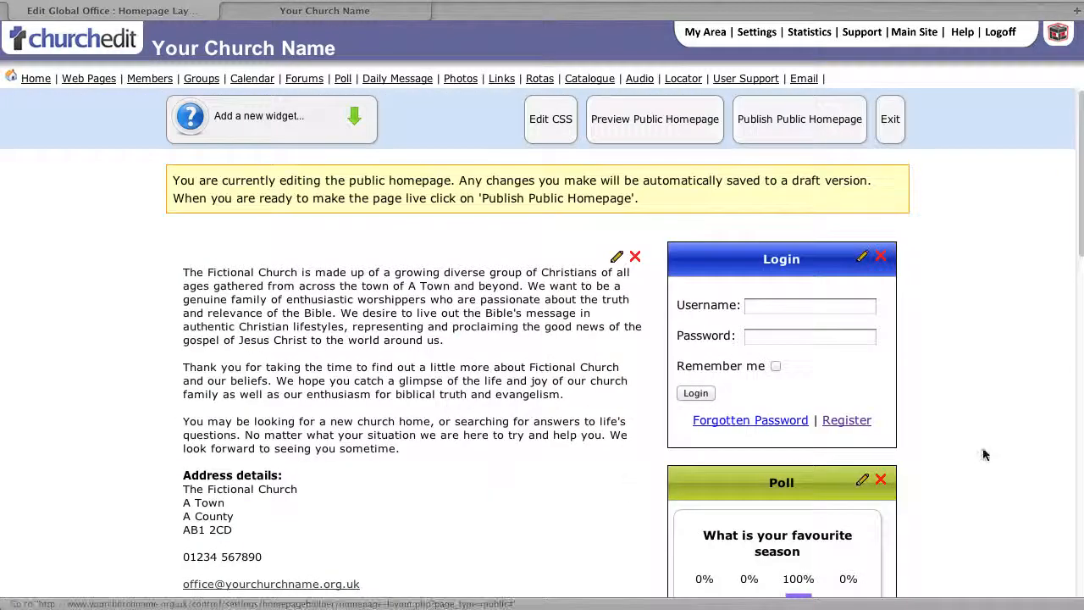
# Start a new Rotator widget for the public homepage and set its width to 3 columns.
pyautogui.scroll(-3, 987, 452)
pyautogui.scroll(-15, 1079, 556)
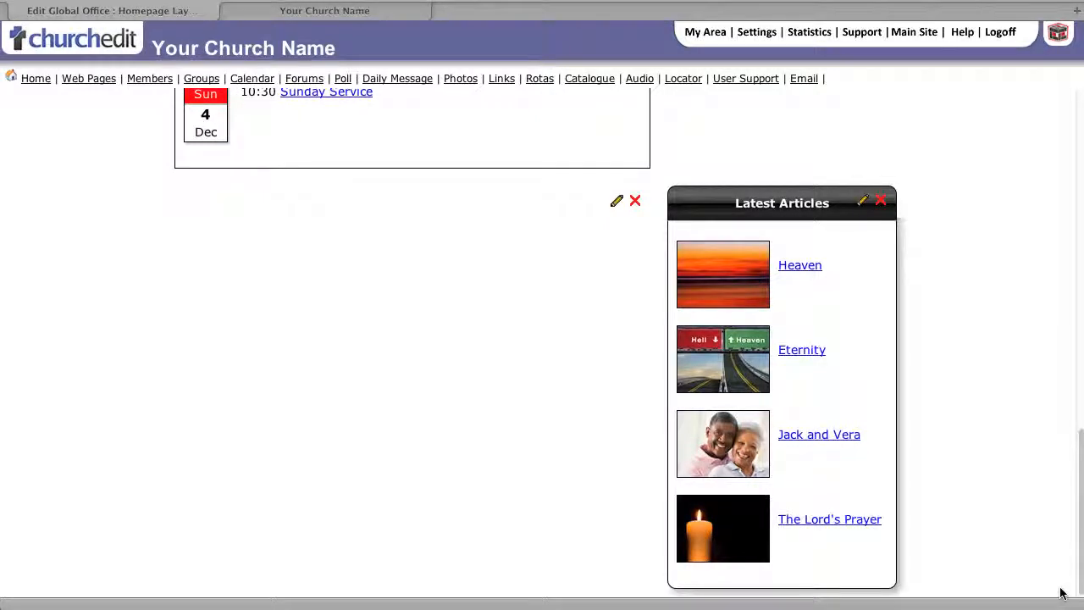
pyautogui.scroll(5, 1078, 525)
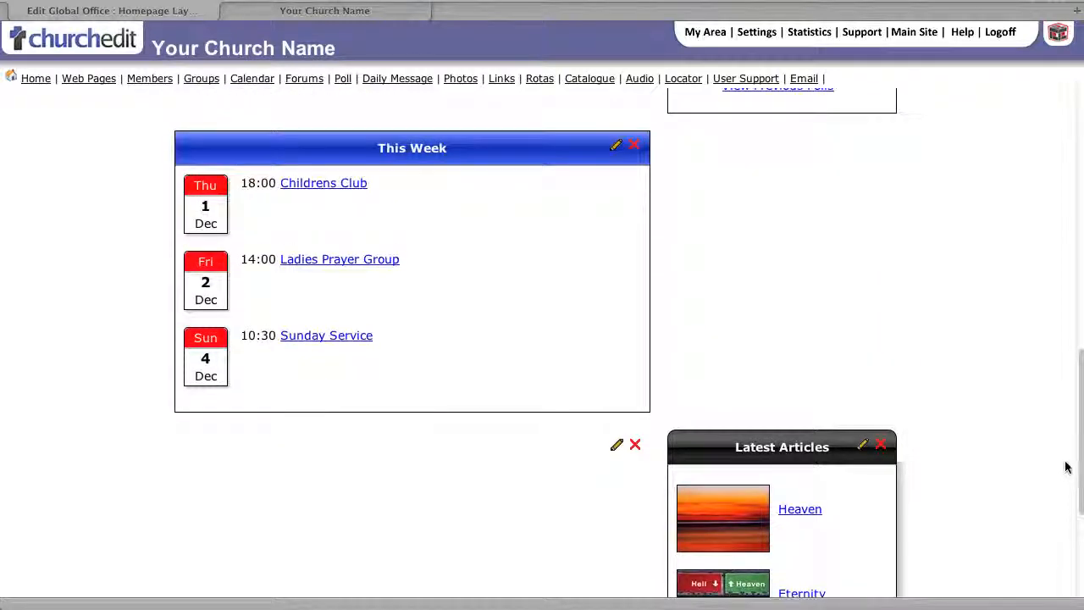
pyautogui.scroll(7, 1050, 390)
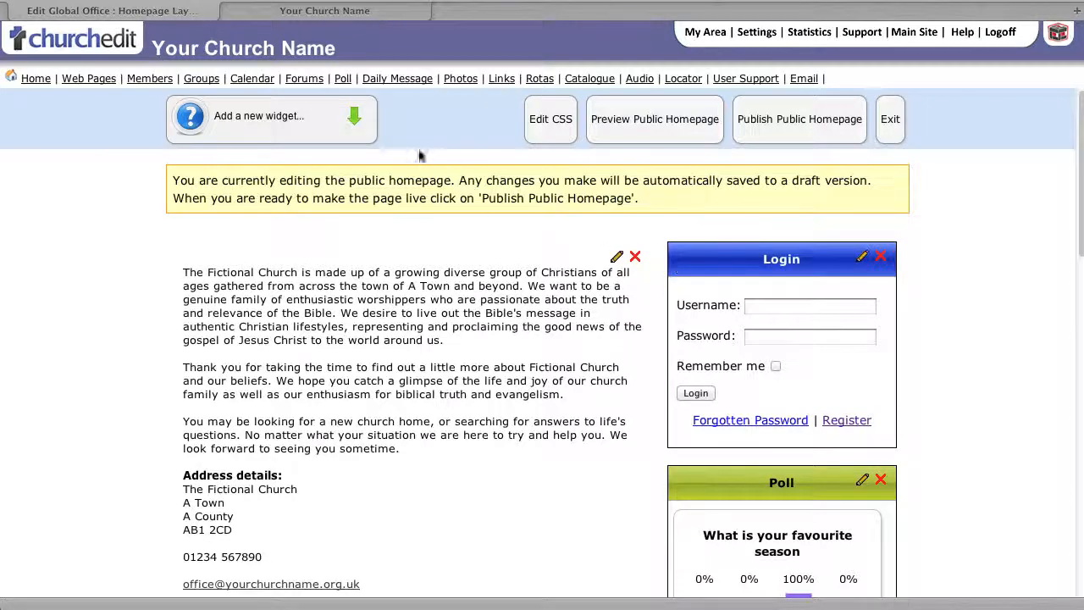
pyautogui.click(360, 128)
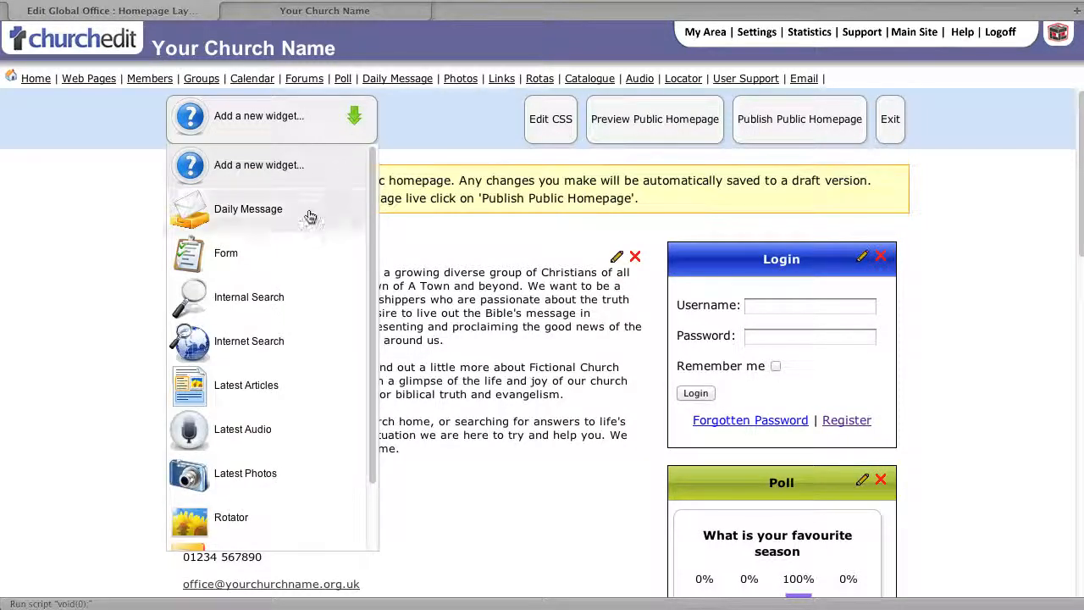
pyautogui.click(281, 519)
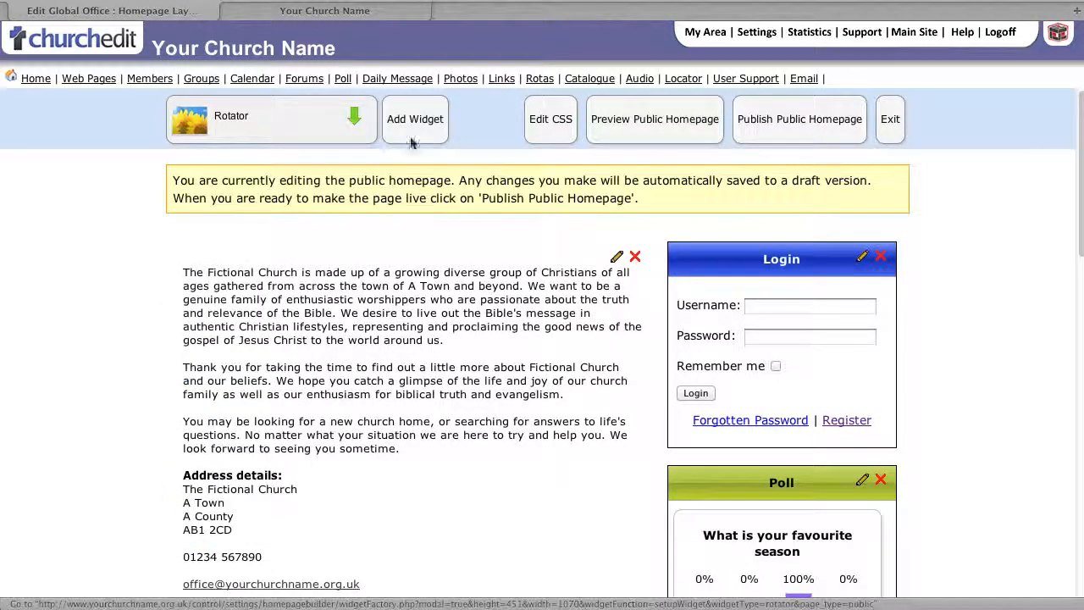
pyautogui.click(415, 120)
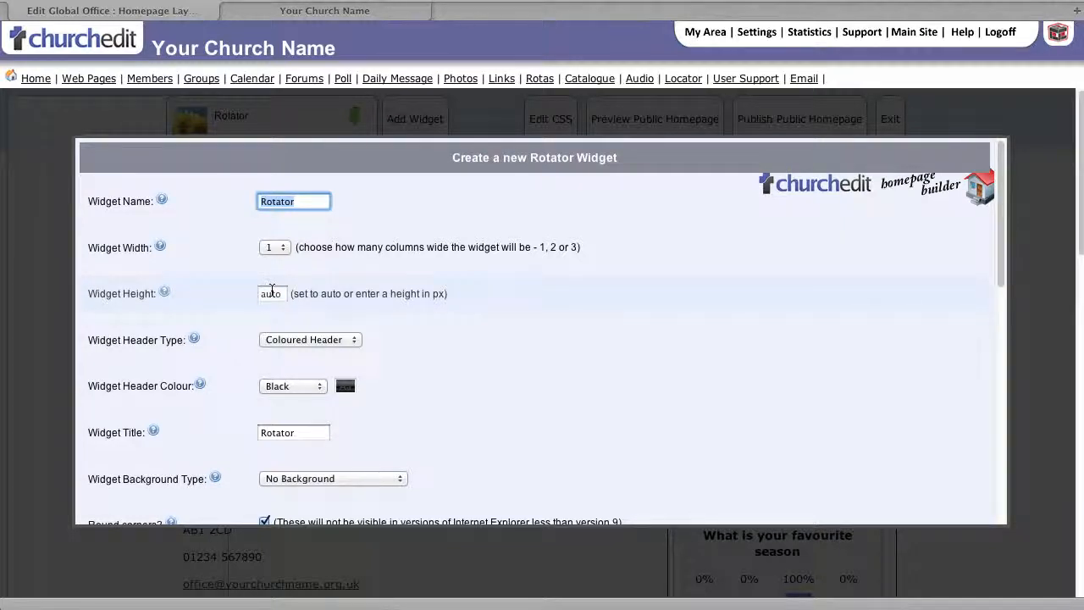
pyautogui.click(279, 247)
pyautogui.click(280, 274)
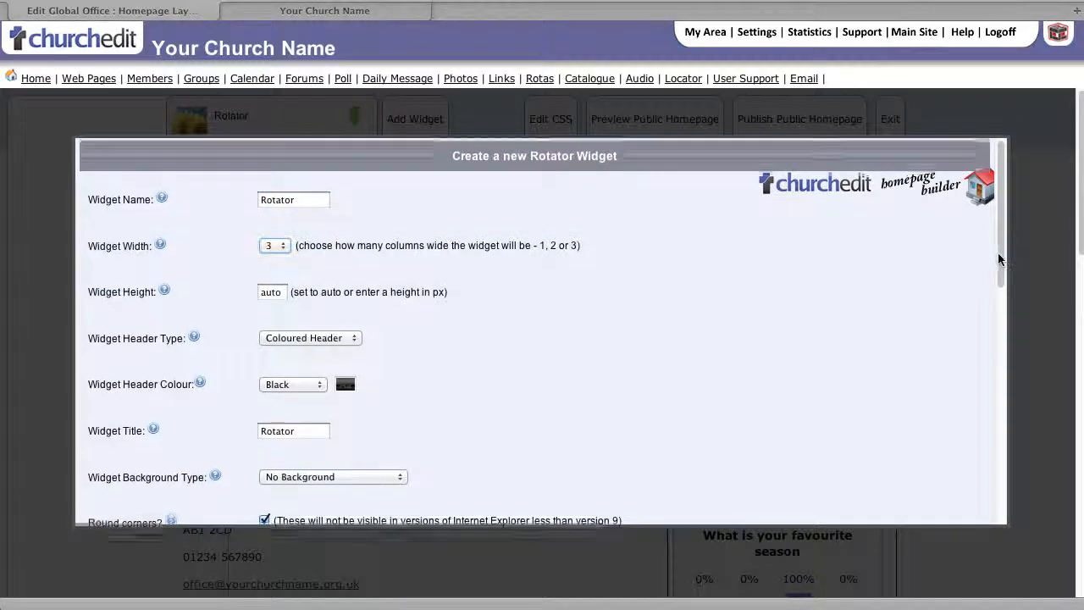
# Set the Rotator widget's header type to No Header and turn off its round corners and shadows.
pyautogui.moveTo(998, 253); pyautogui.dragTo(995, 303)
pyautogui.click(309, 200)
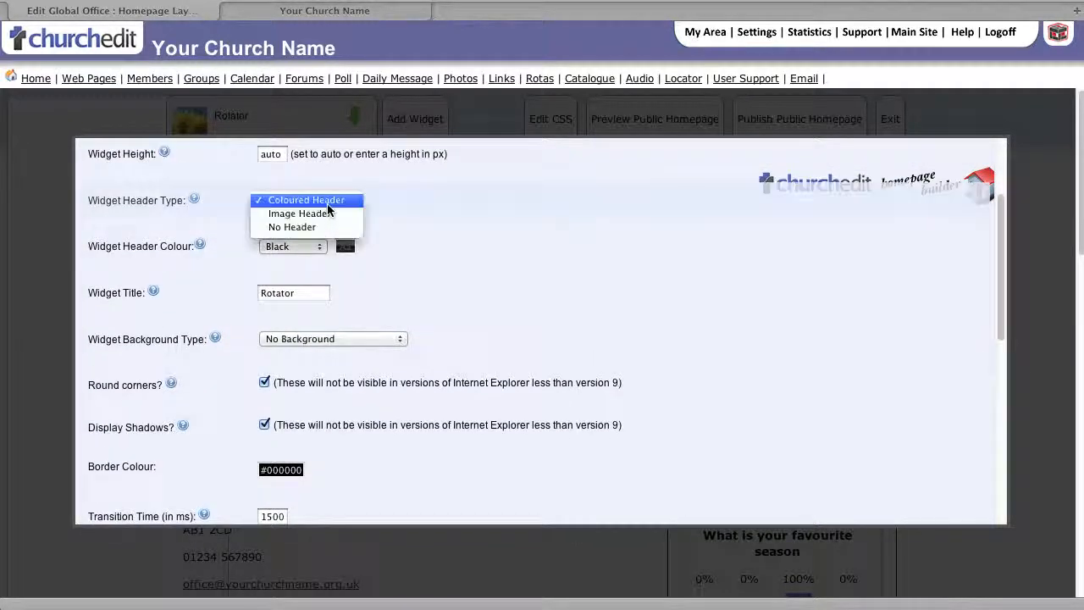
pyautogui.click(313, 227)
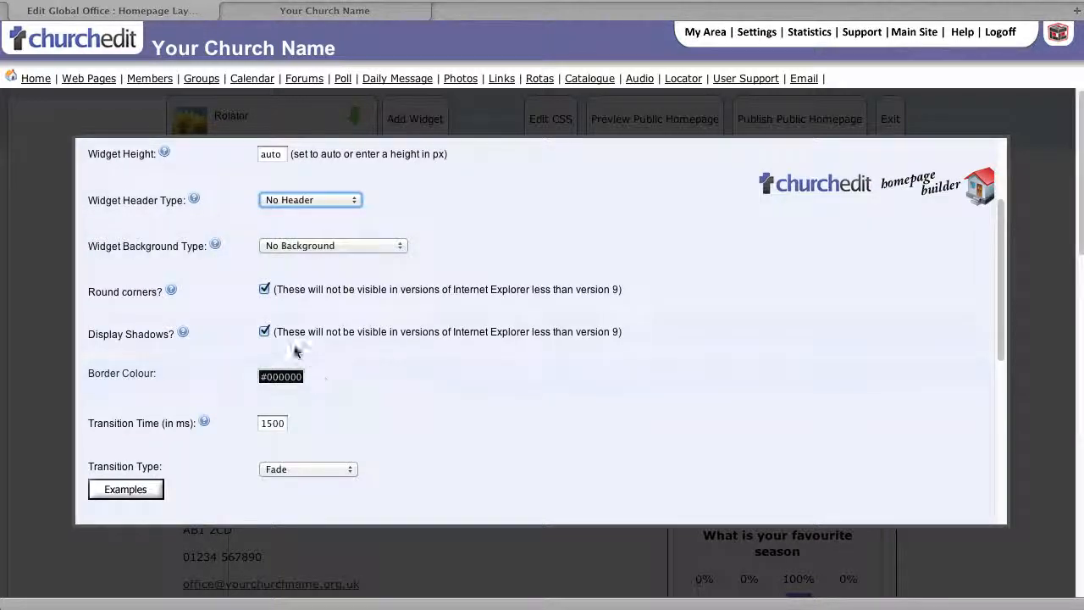
pyautogui.click(264, 331)
pyautogui.click(264, 289)
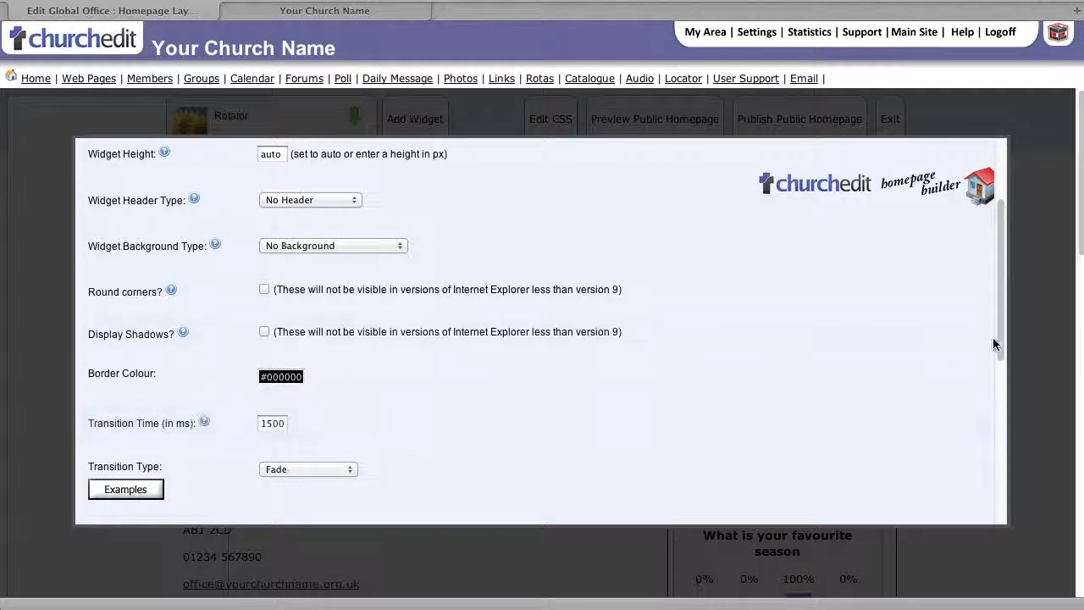
# Choose banner1.jpg as the source file for the rotator's Image 1.
pyautogui.moveTo(1002, 340); pyautogui.dragTo(940, 494)
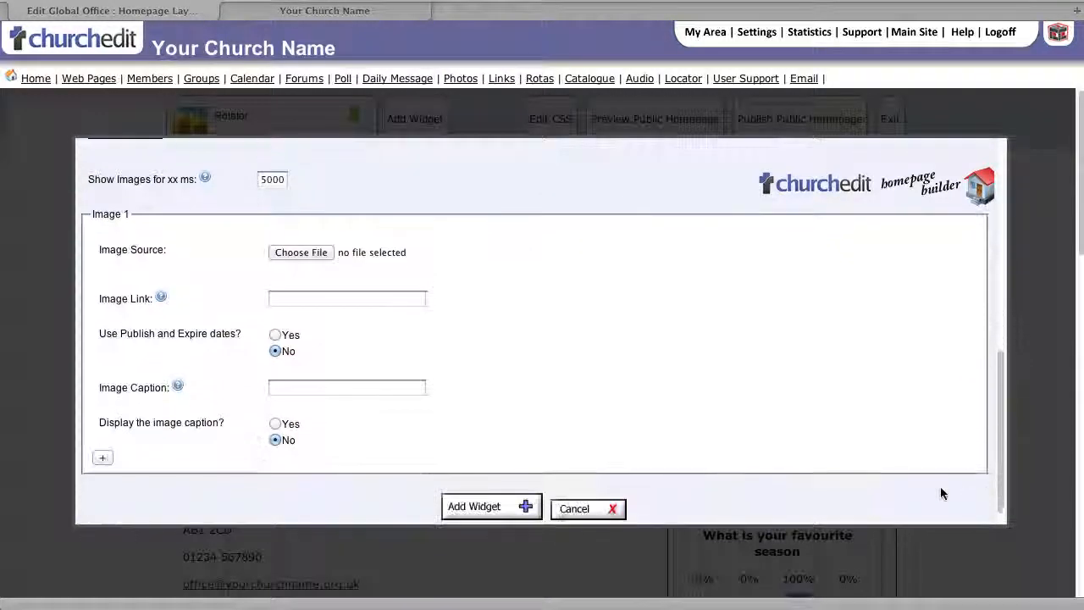
pyautogui.click(314, 252)
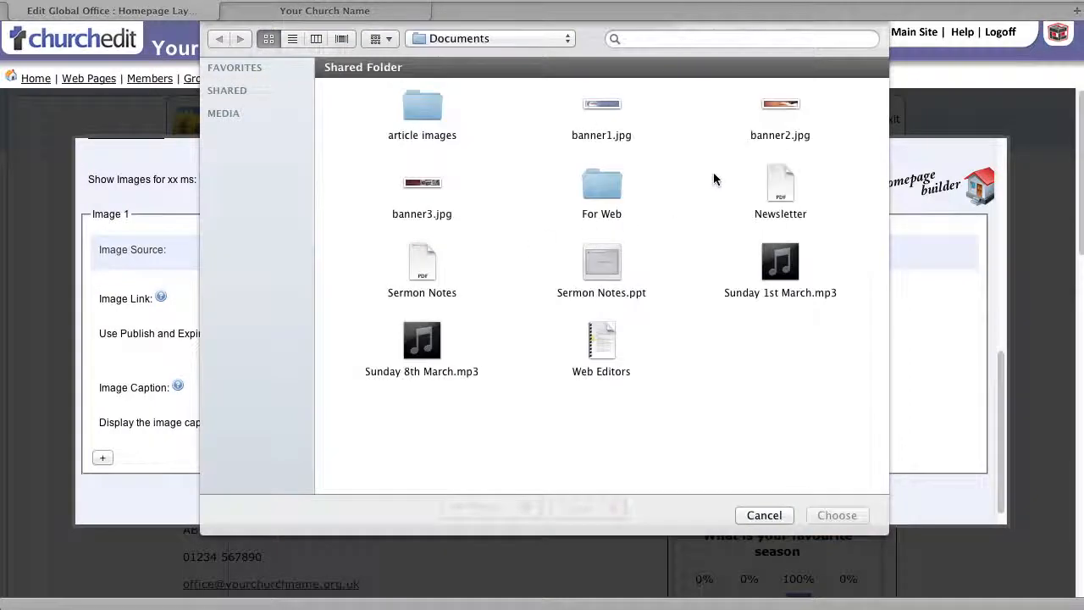
pyautogui.click(603, 105)
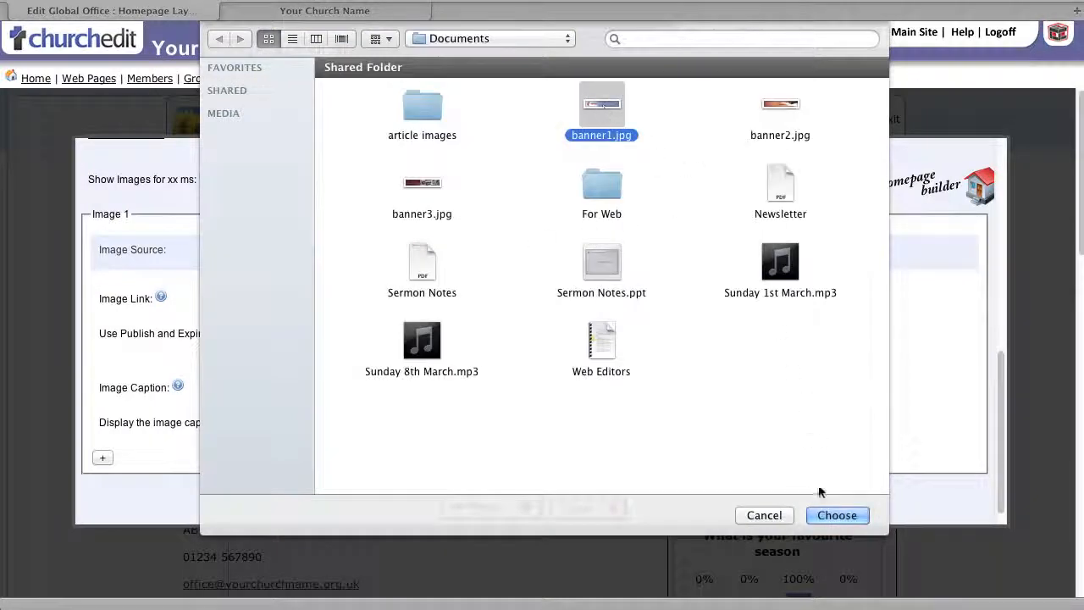
pyautogui.click(834, 514)
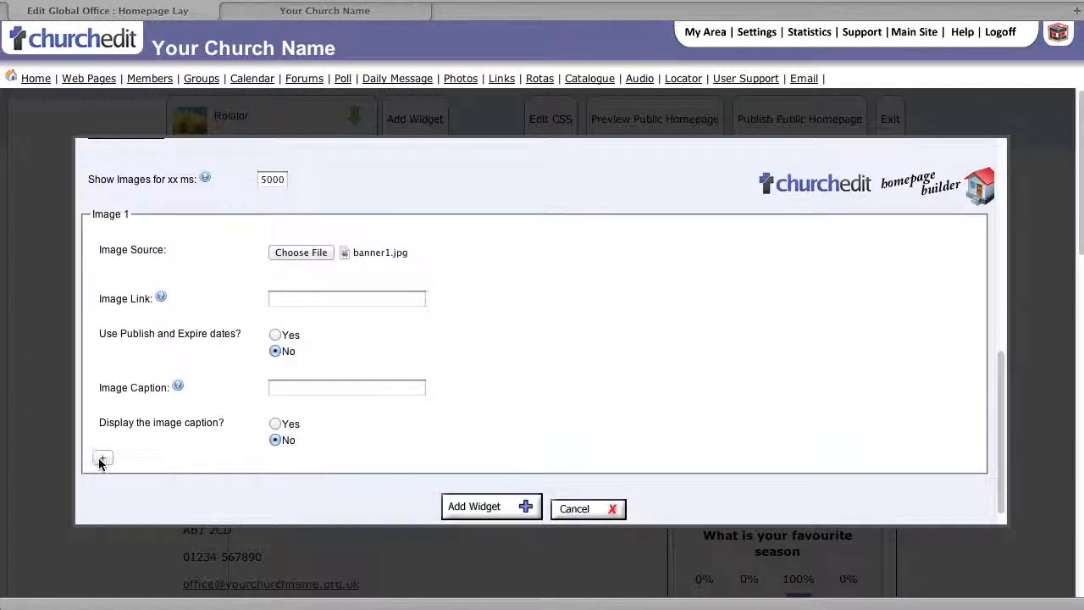
# Add a second image to the rotator and choose banner2.jpg as its source file.
pyautogui.click(99, 459)
pyautogui.click(876, 167)
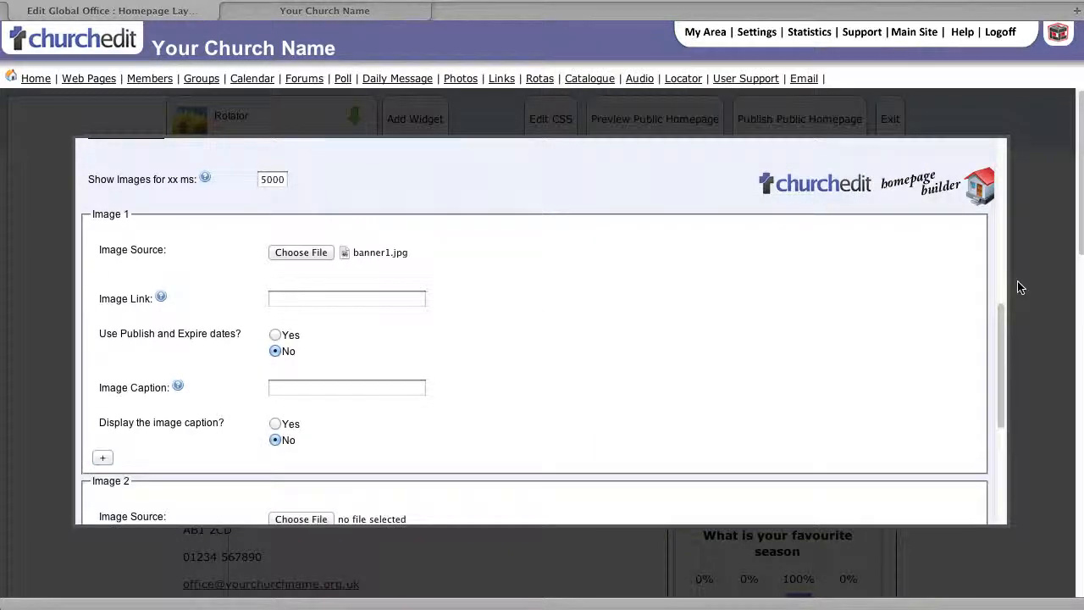
pyautogui.scroll(-5, 999, 339)
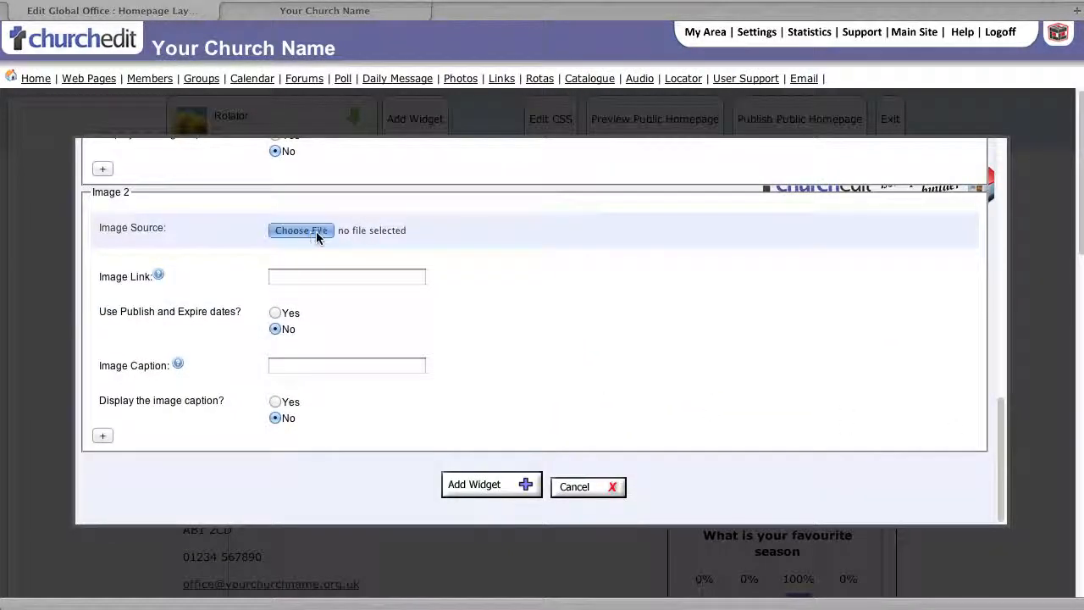
pyautogui.click(316, 233)
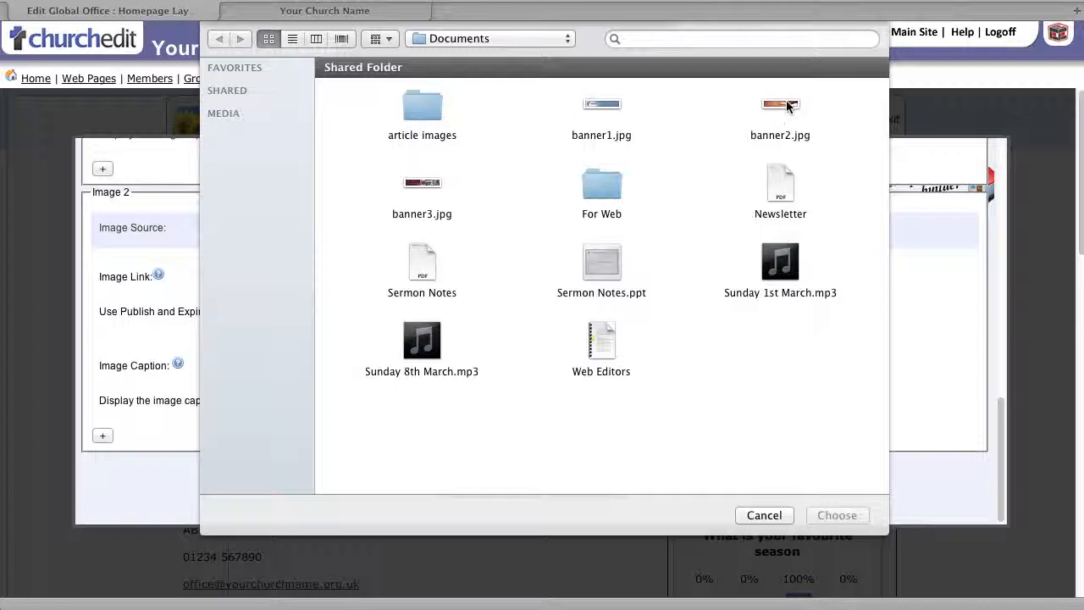
pyautogui.click(779, 105)
pyautogui.click(847, 511)
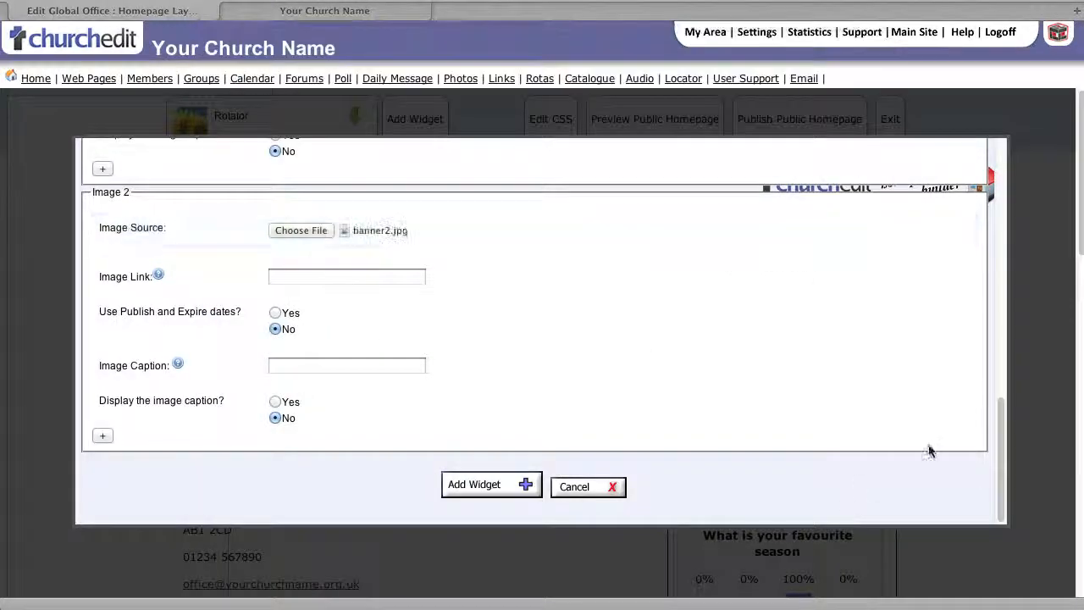
# Add a third rotator image using banner3.jpg and add the finished Rotator widget to the homepage.
pyautogui.click(101, 435)
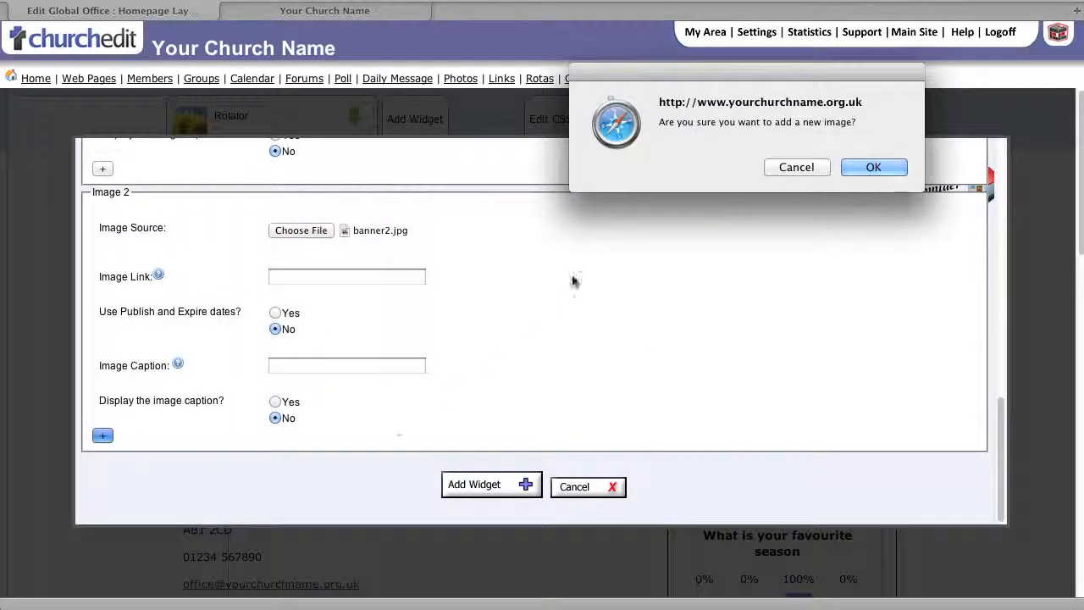
pyautogui.click(873, 168)
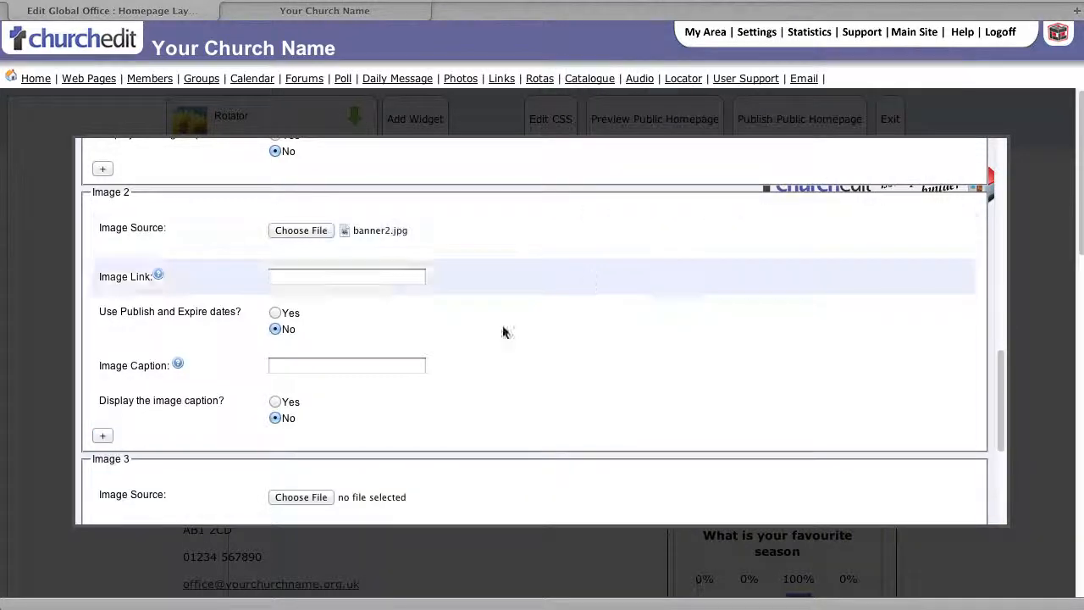
pyautogui.click(302, 494)
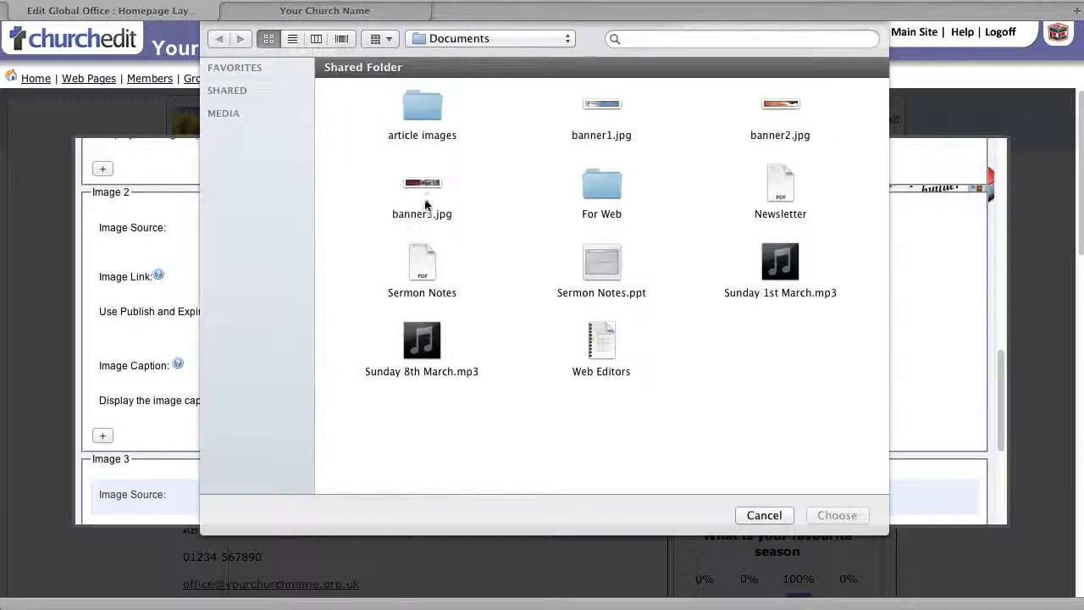
pyautogui.click(422, 185)
pyautogui.click(835, 514)
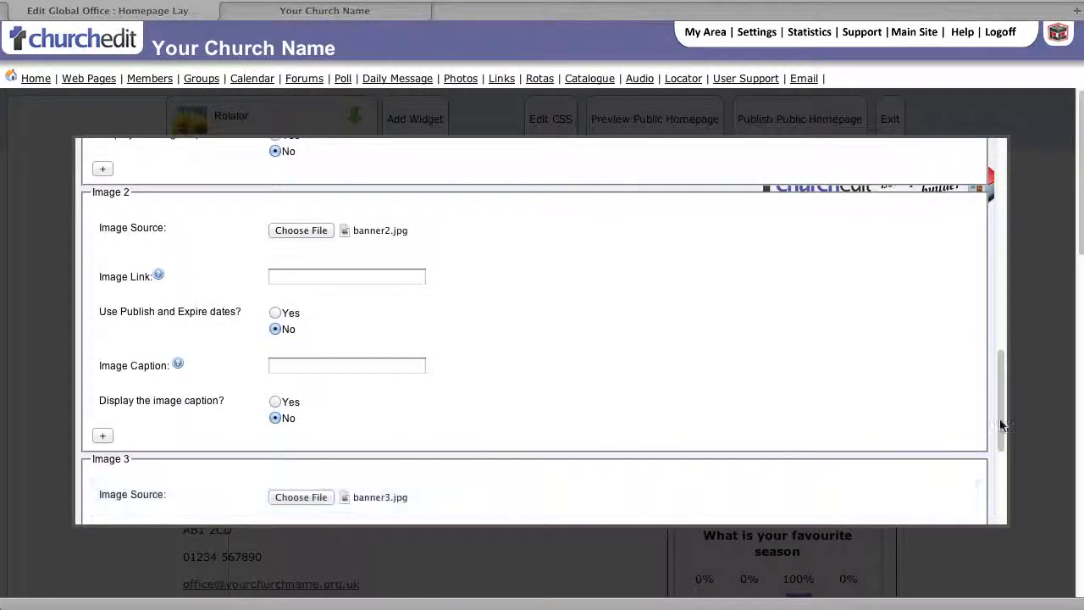
pyautogui.scroll(-5, 999, 499)
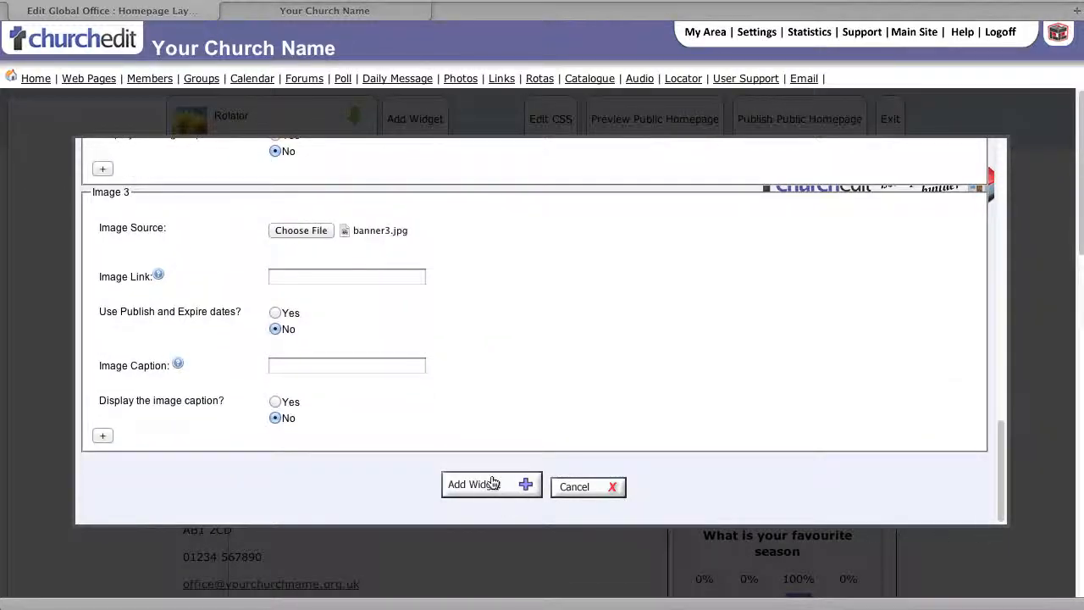
pyautogui.click(491, 484)
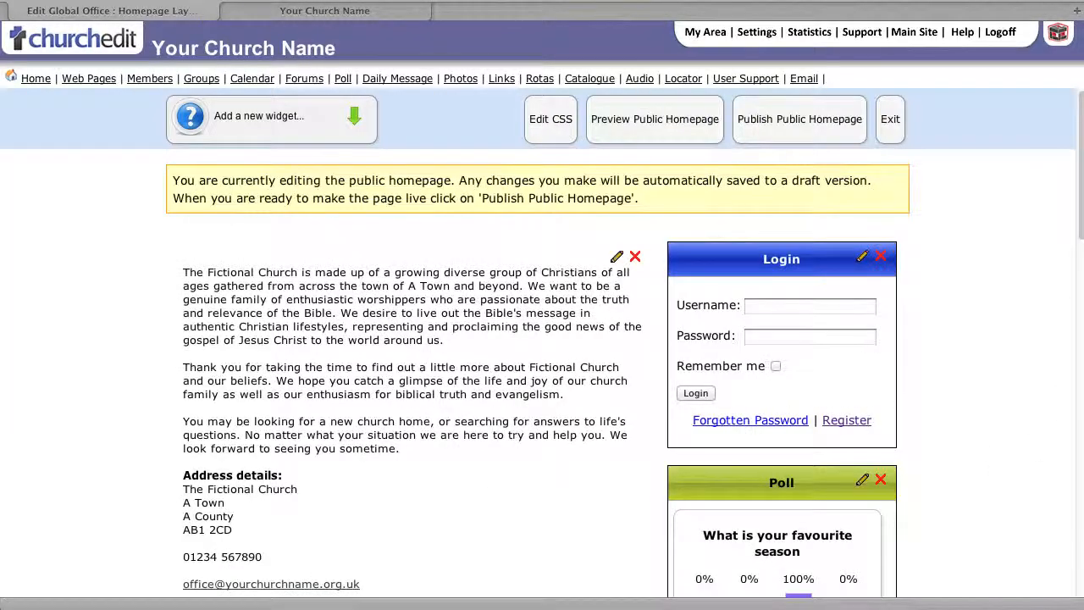
# Move the Rotator widget from the end of the draft homepage to the top, above the introductory text.
pyautogui.scroll(-15, 1058, 568)
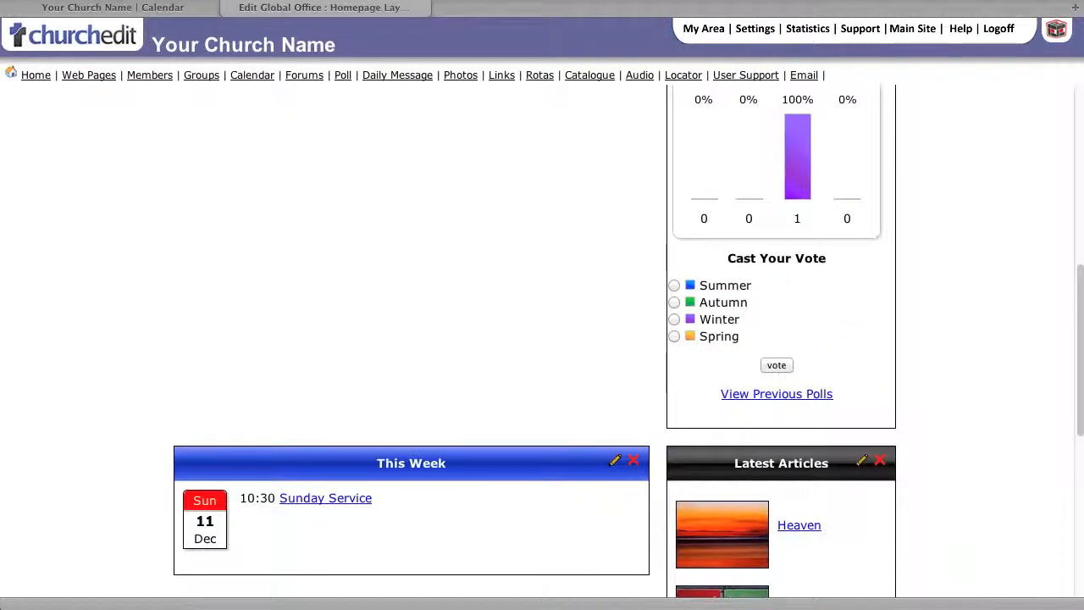
pyautogui.scroll(-6, 1074, 423)
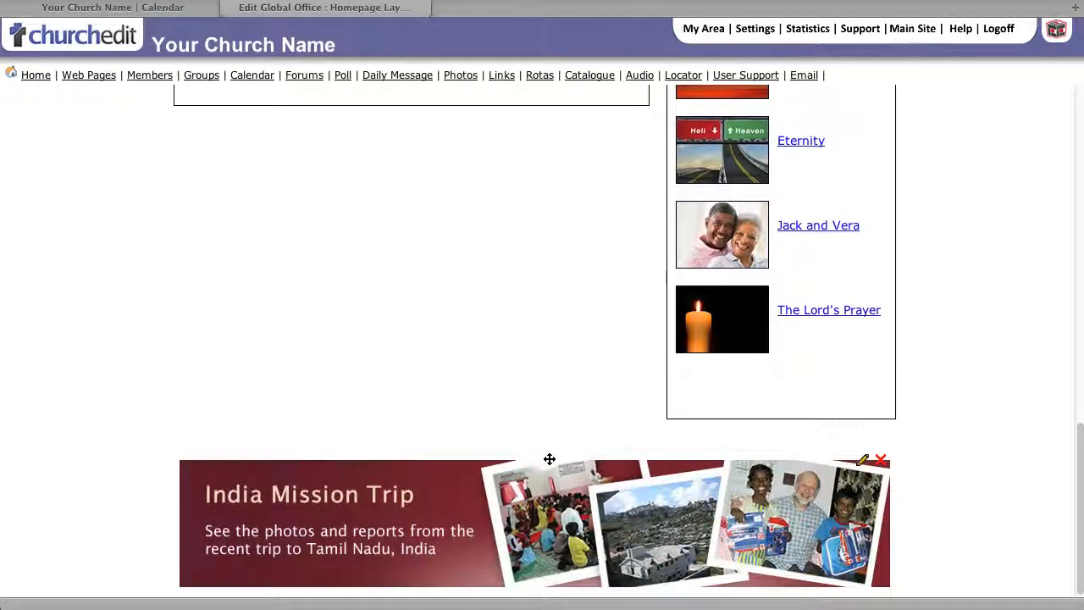
pyautogui.moveTo(549, 458); pyautogui.dragTo(551, 118)
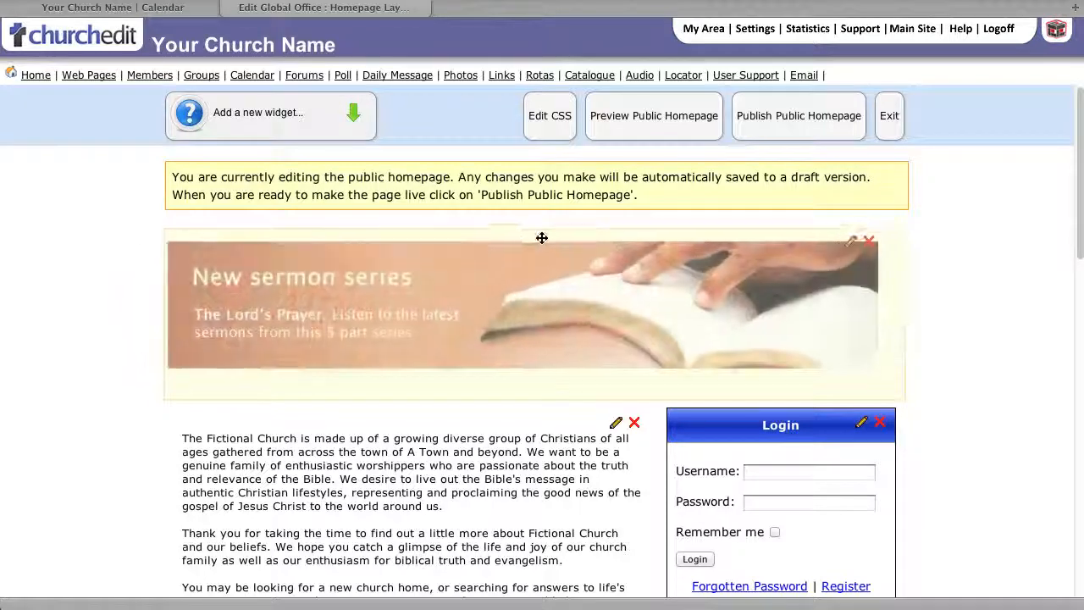
pyautogui.moveTo(554, 226); pyautogui.dragTo(566, 249)
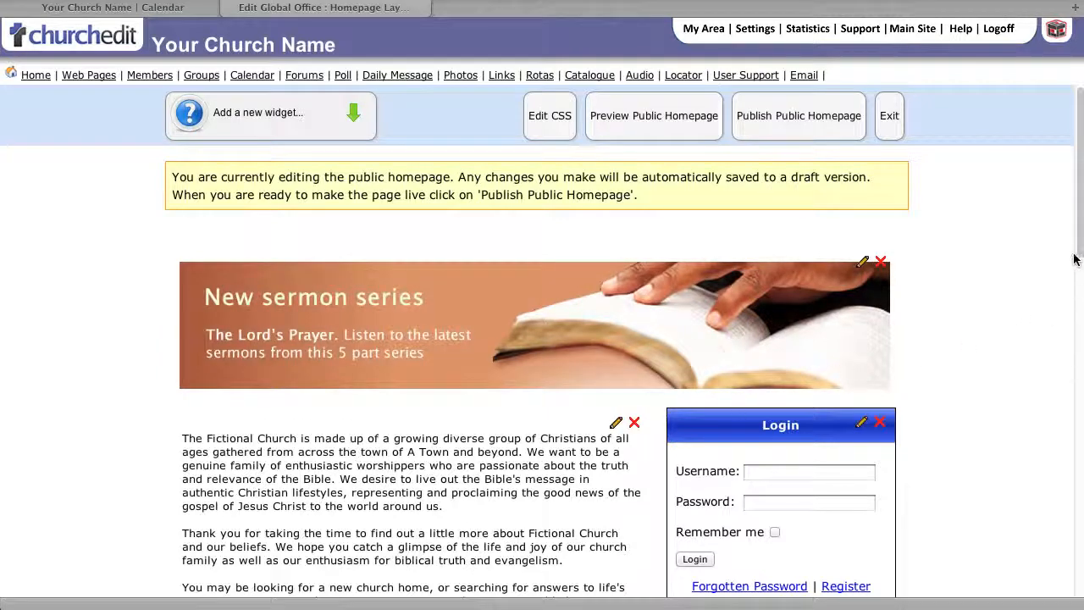
# Set the Content 1 text widget's width to 3 columns and update the widget.
pyautogui.scroll(-4, 1074, 259)
pyautogui.click(614, 256)
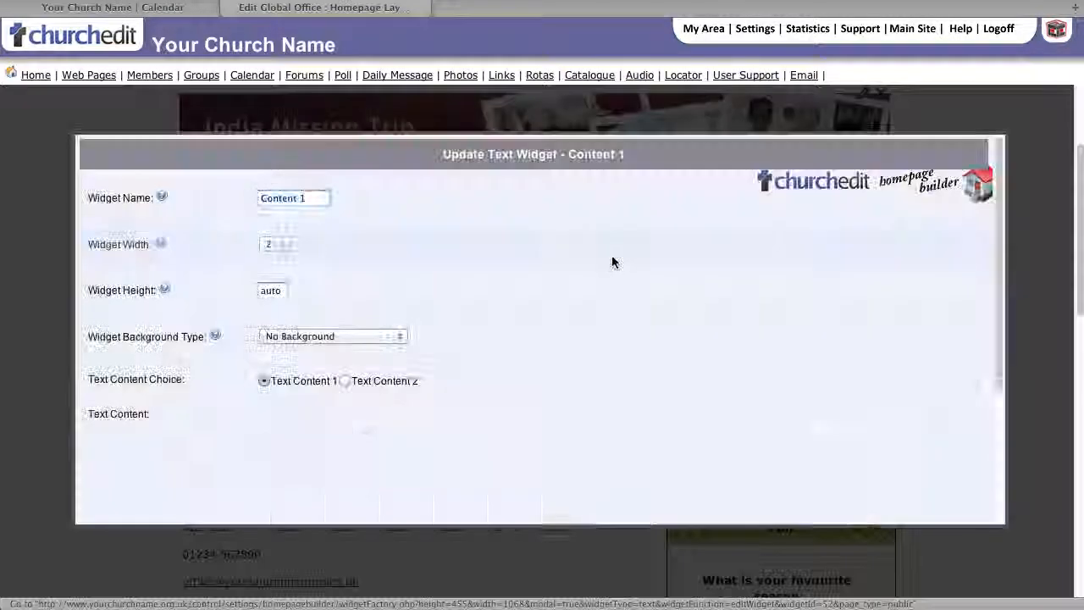
pyautogui.click(275, 244)
pyautogui.click(269, 232)
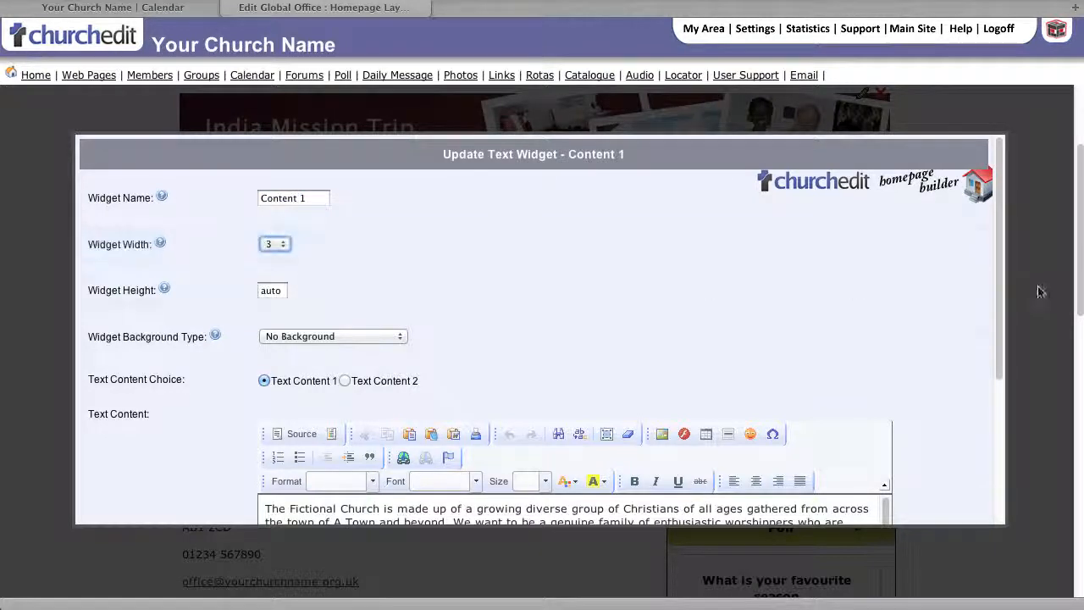
pyautogui.scroll(-3, 986, 408)
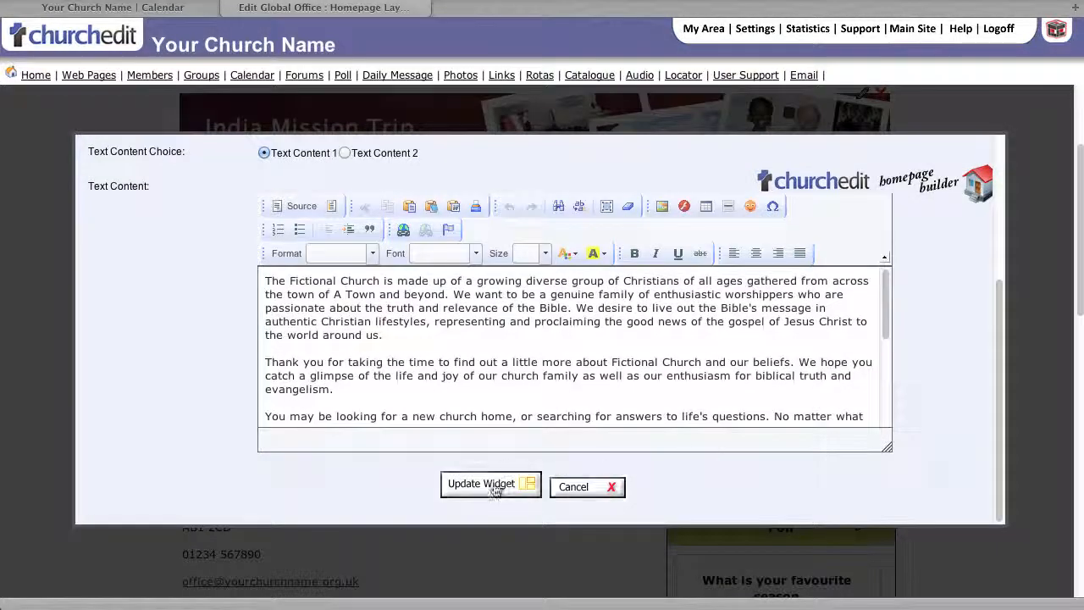
pyautogui.click(440, 484)
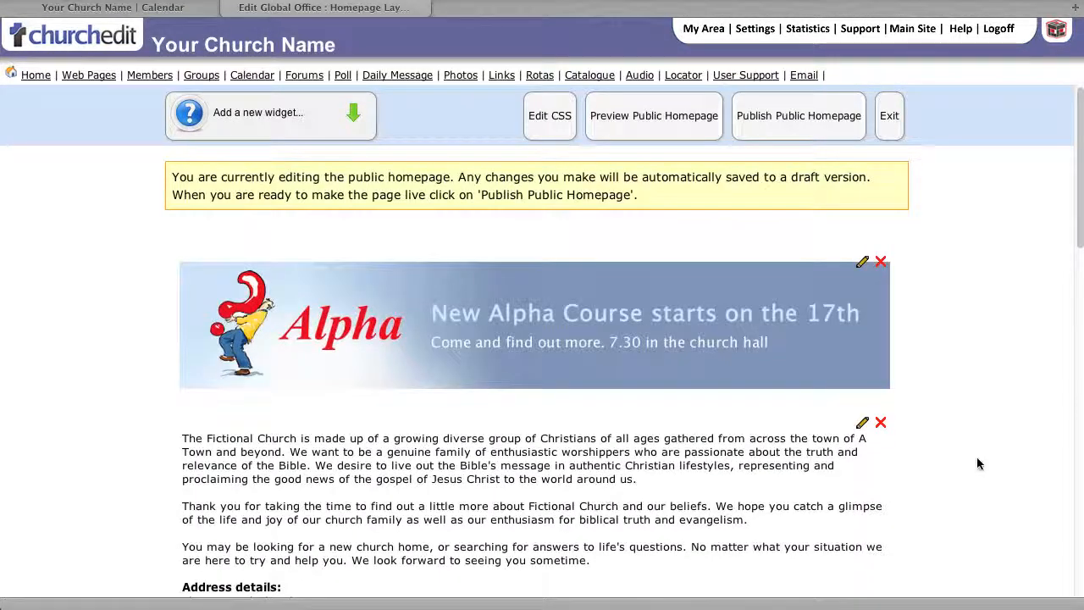
# Move the Latest Articles widget between the Login and Poll widgets in the row above This Week.
pyautogui.moveTo(1076, 227); pyautogui.dragTo(1068, 482)
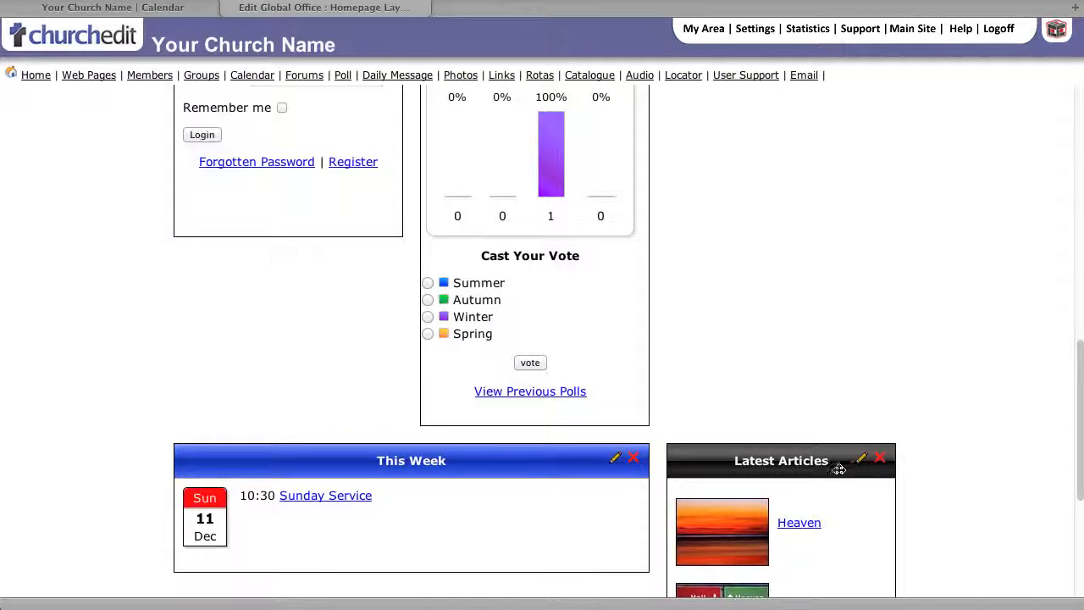
pyautogui.moveTo(771, 471); pyautogui.dragTo(511, 135)
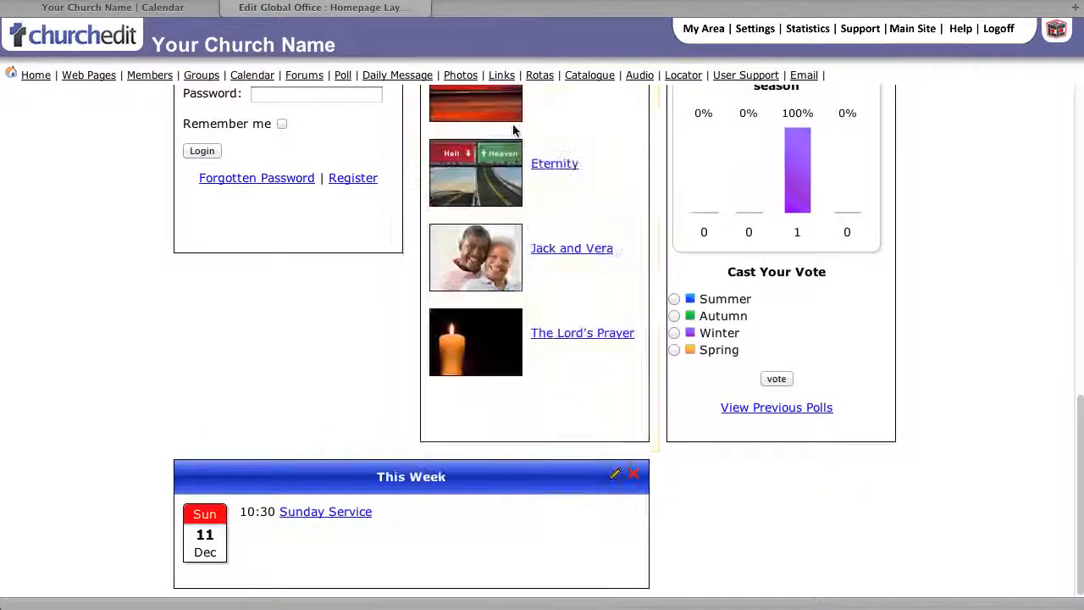
pyautogui.moveTo(1081, 416); pyautogui.dragTo(1072, 333)
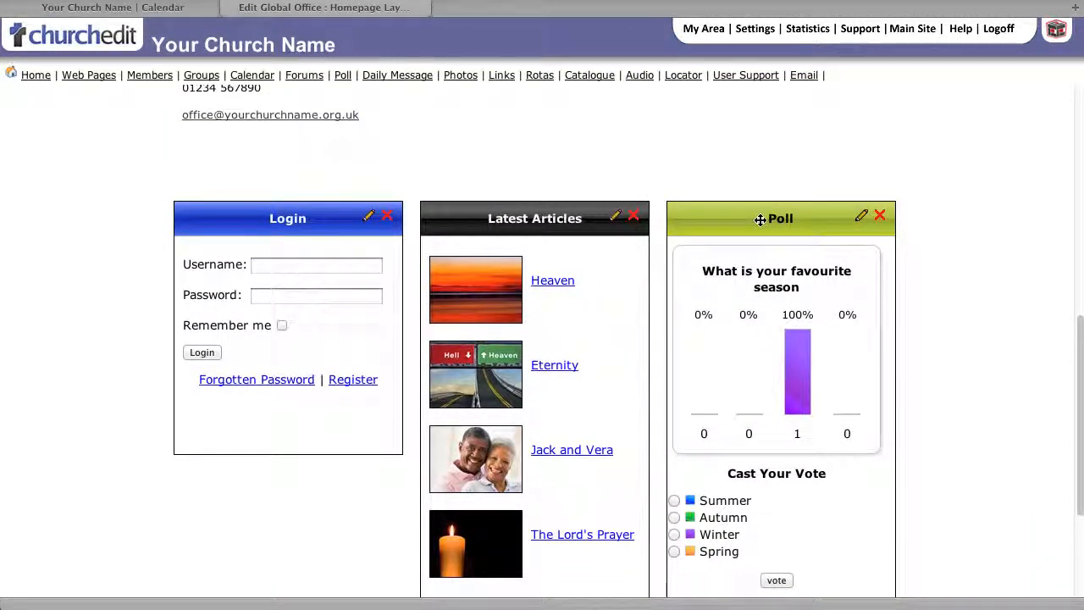
# Reorder the widget row so that Poll comes first, Latest Articles second and Login last.
pyautogui.moveTo(760, 219); pyautogui.dragTo(234, 212)
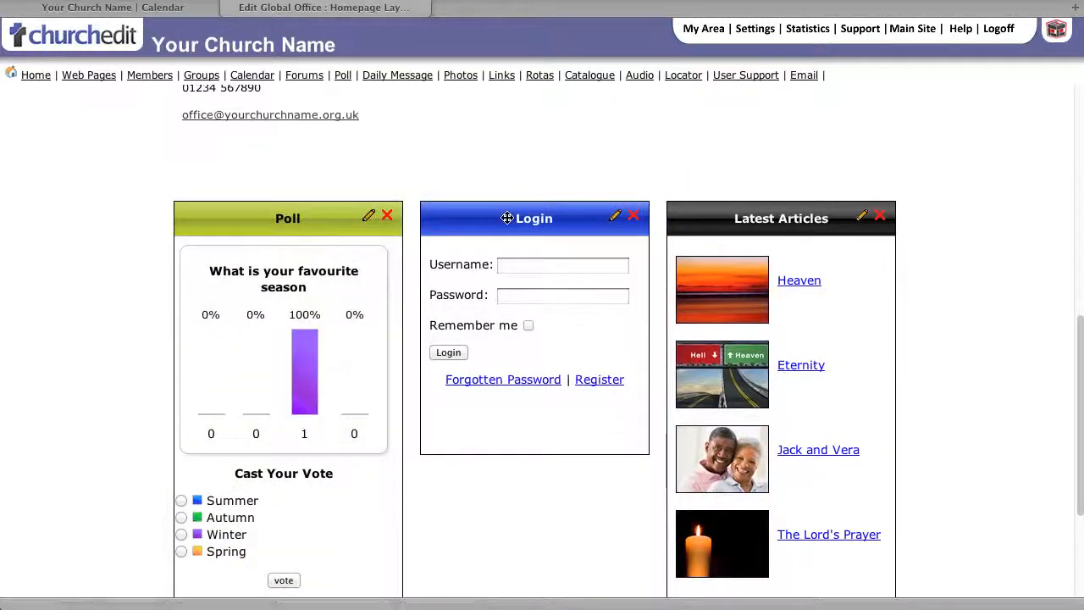
pyautogui.moveTo(506, 218); pyautogui.dragTo(793, 220)
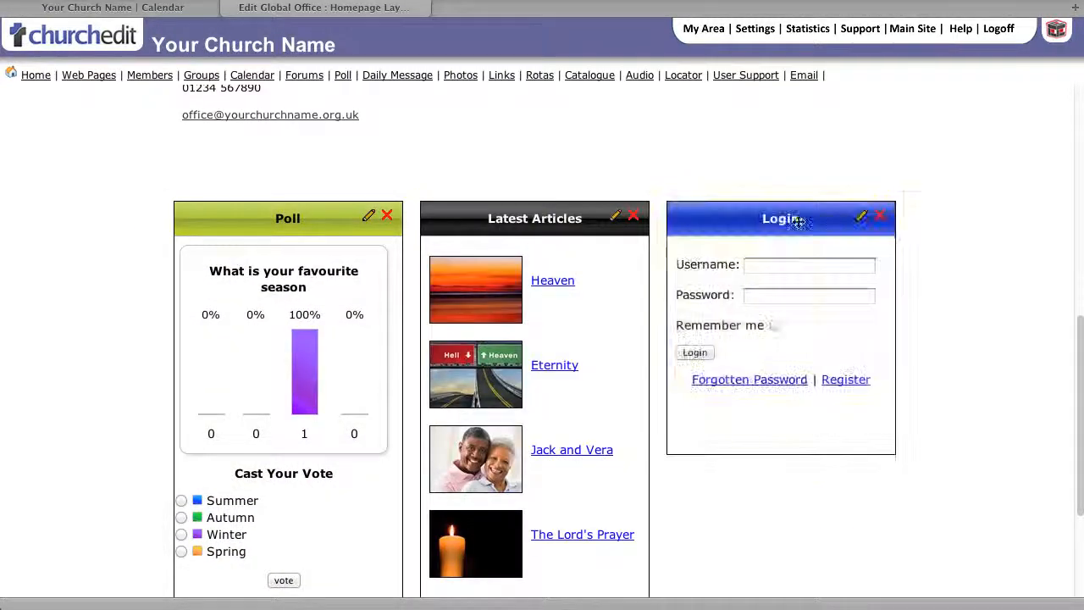
# Give the Poll widget a solid coloured background of #dbdbcc and update the widget.
pyautogui.click(369, 218)
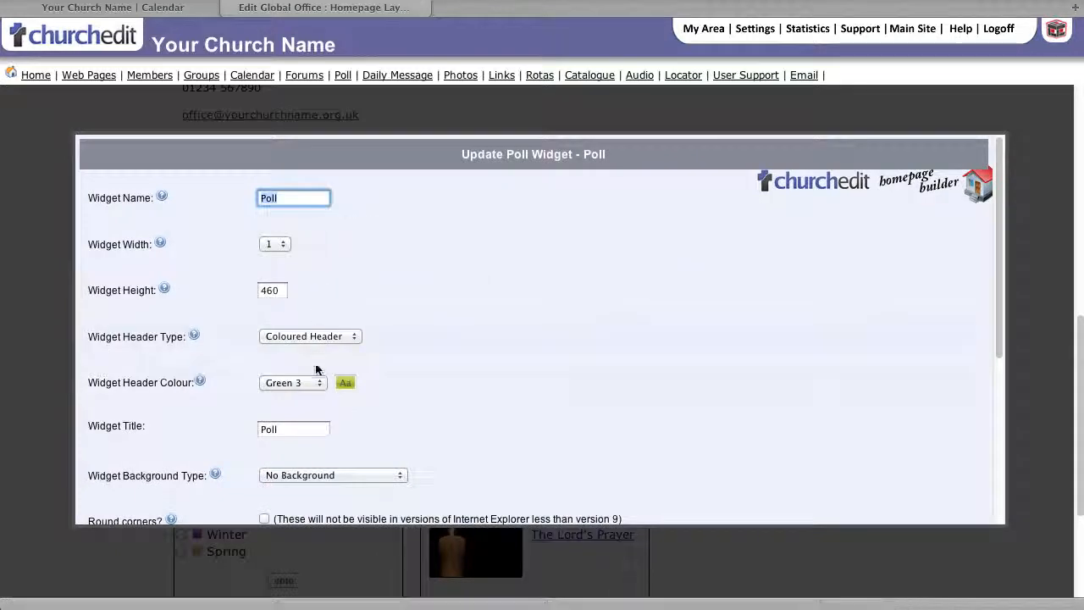
pyautogui.moveTo(996, 341); pyautogui.dragTo(963, 466)
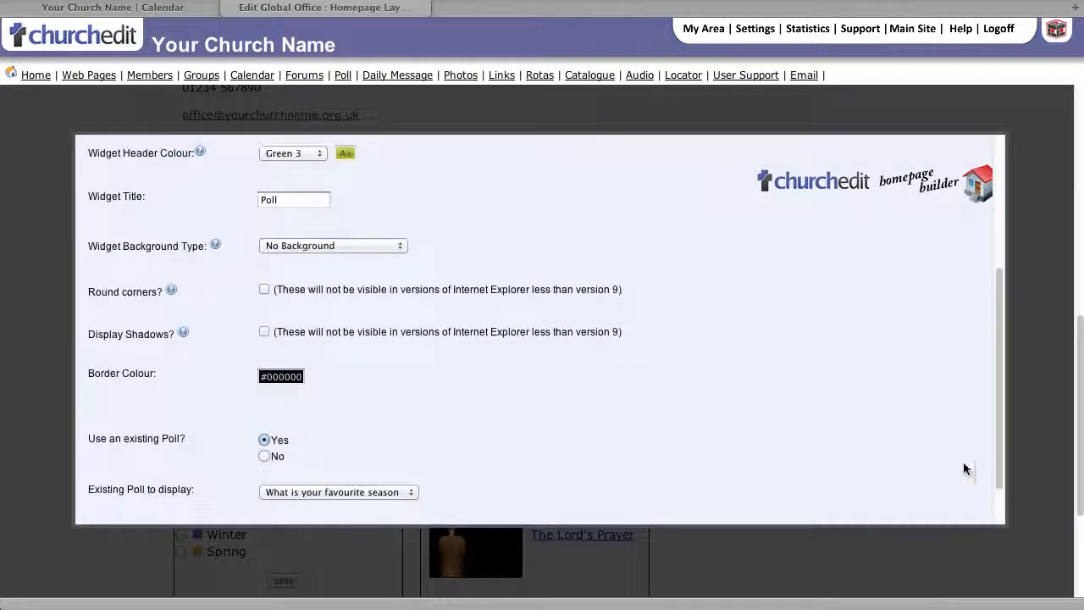
pyautogui.click(364, 246)
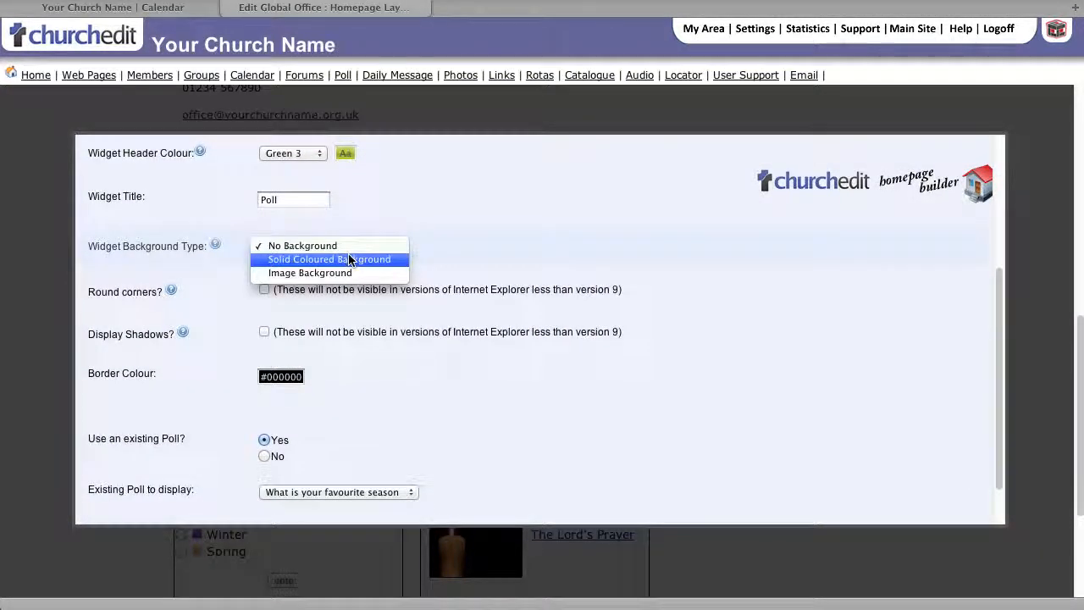
pyautogui.click(343, 259)
pyautogui.click(287, 288)
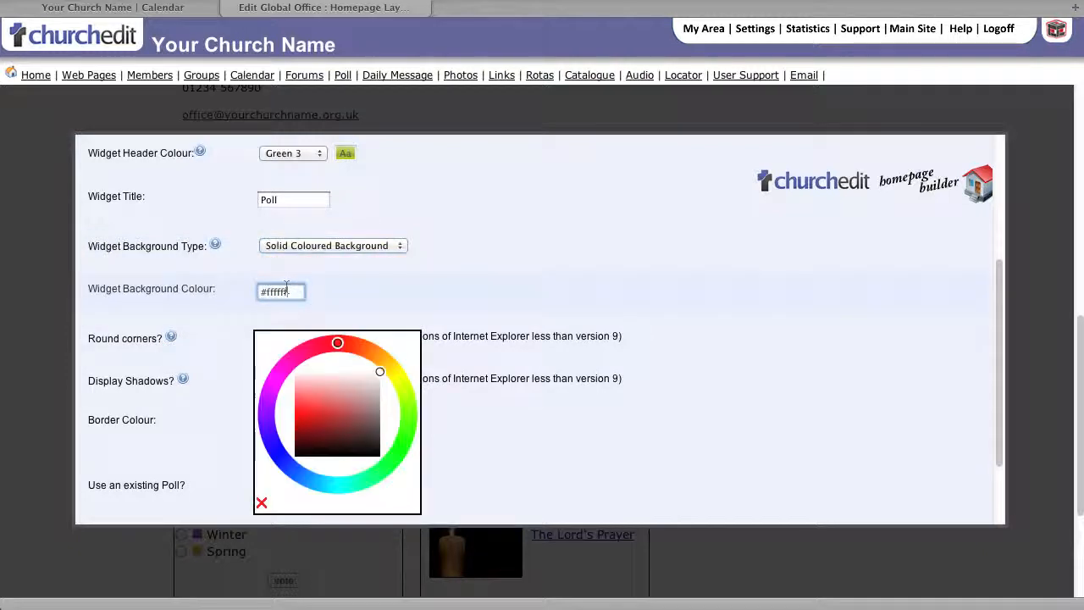
pyautogui.click(395, 378)
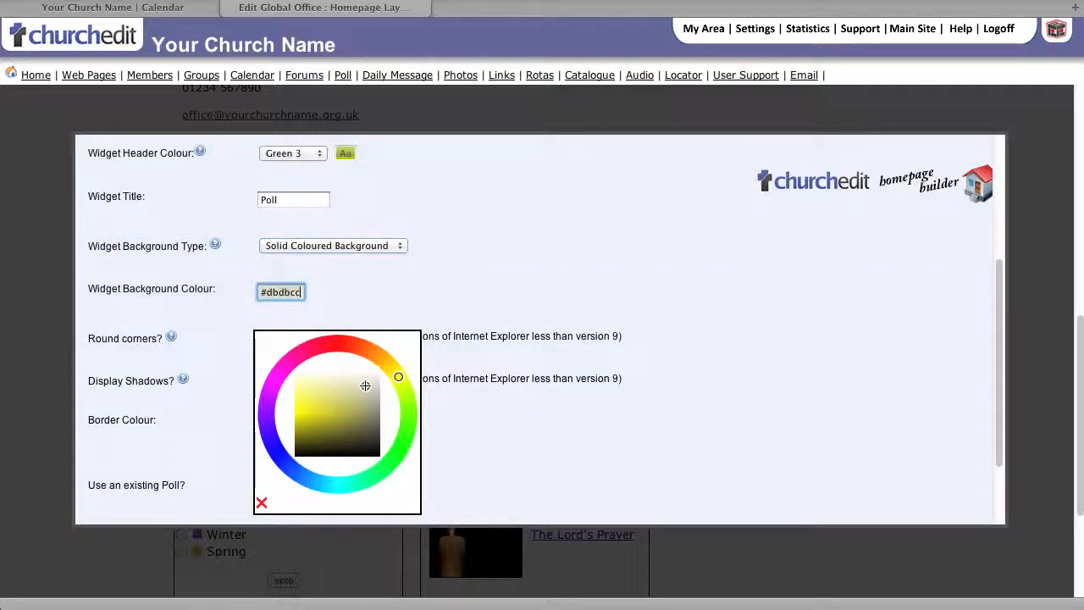
pyautogui.click(262, 503)
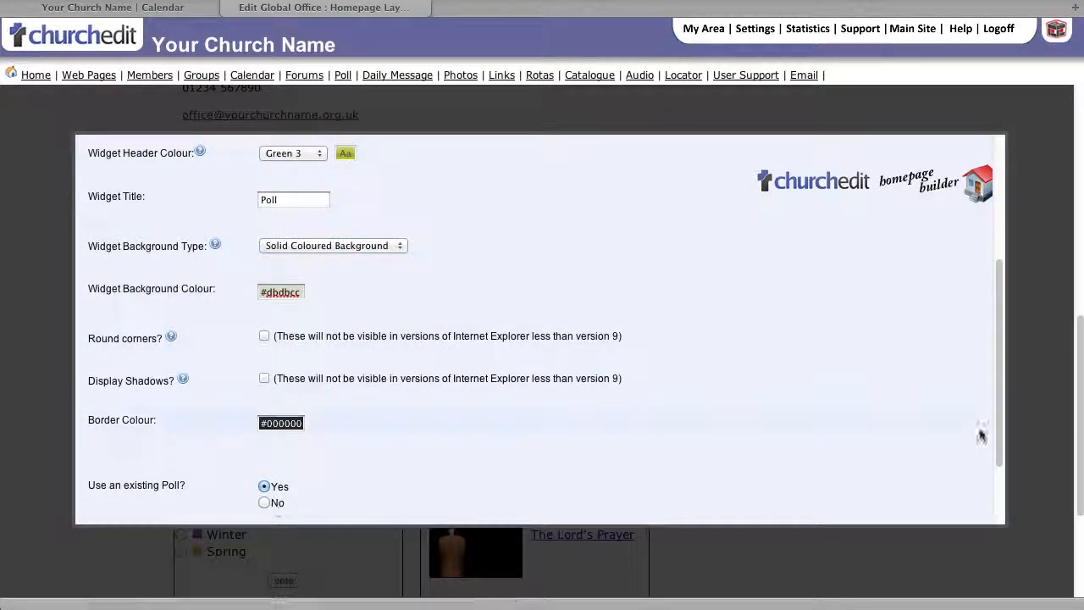
pyautogui.scroll(-3, 987, 474)
pyautogui.click(493, 483)
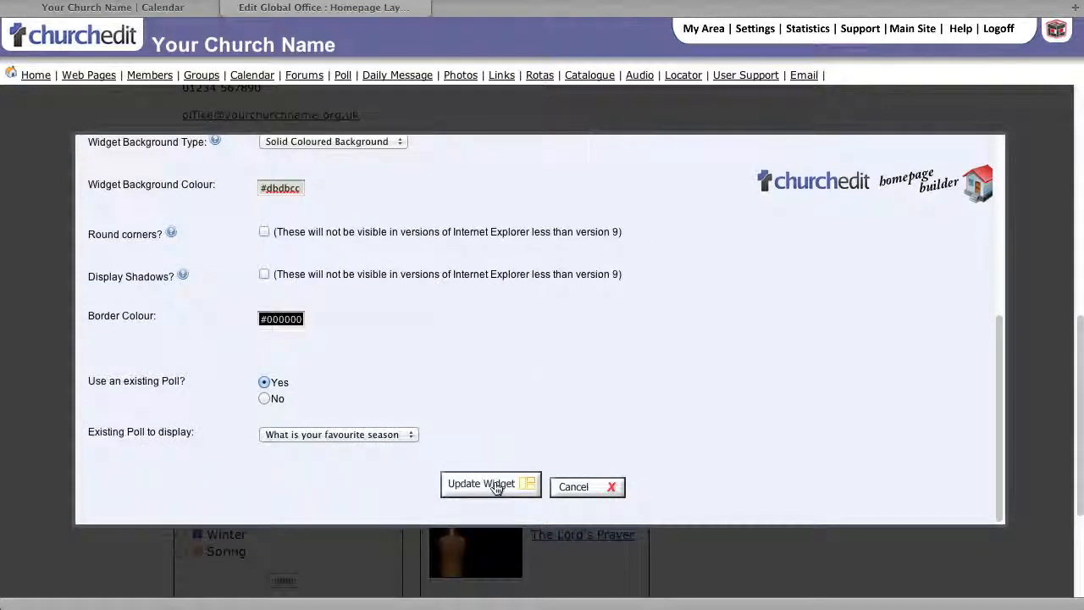
# Edit the Latest Articles widget and set its header colour to Orange 3, keeping the Coloured Header type.
pyautogui.scroll(-7, 1058, 474)
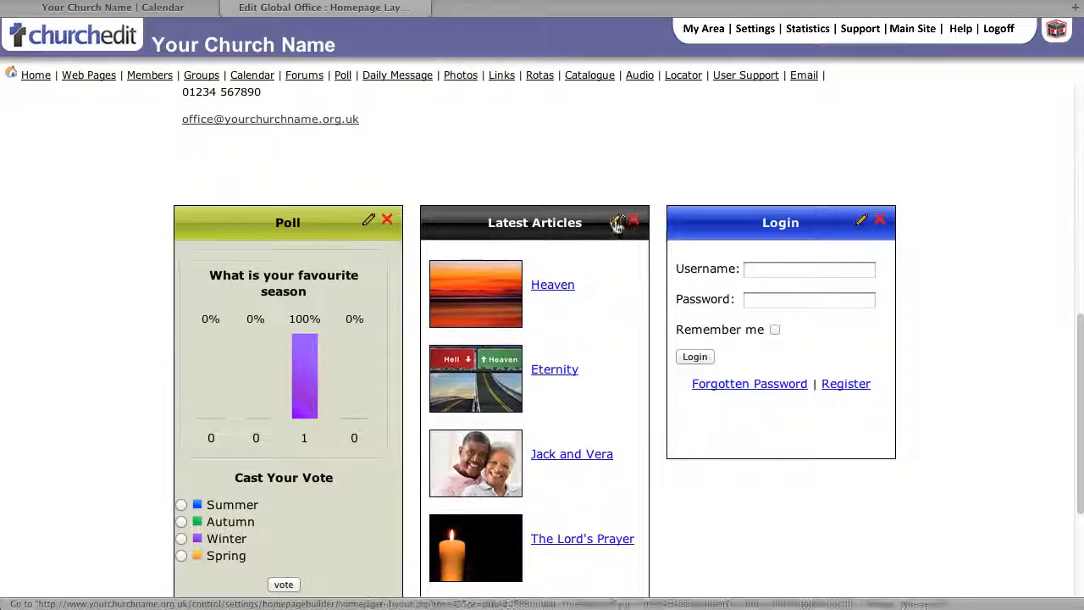
pyautogui.click(620, 221)
pyautogui.click(313, 337)
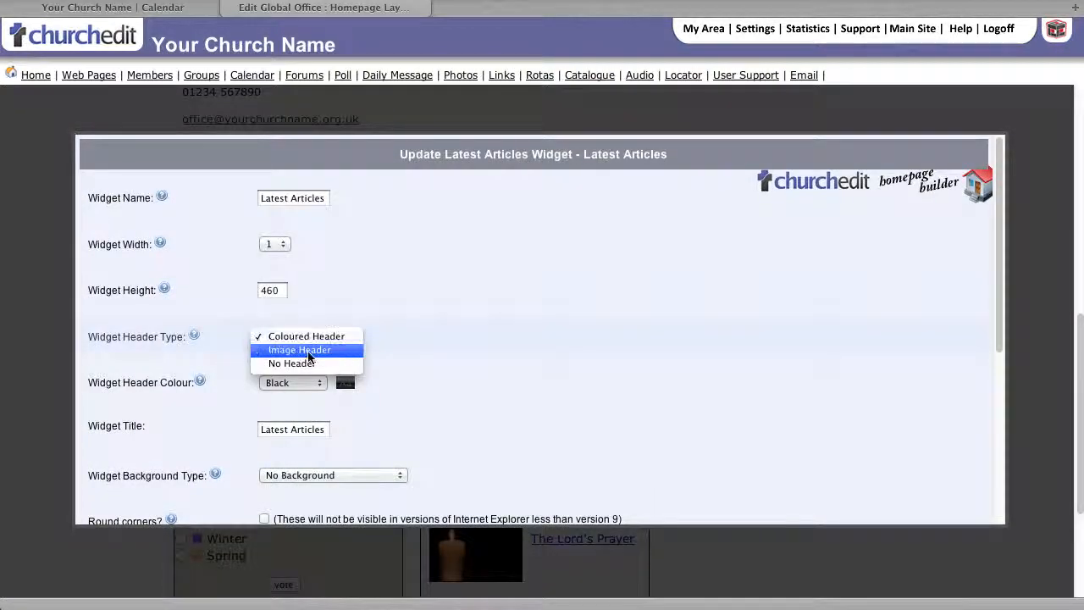
pyautogui.click(429, 339)
pyautogui.click(302, 383)
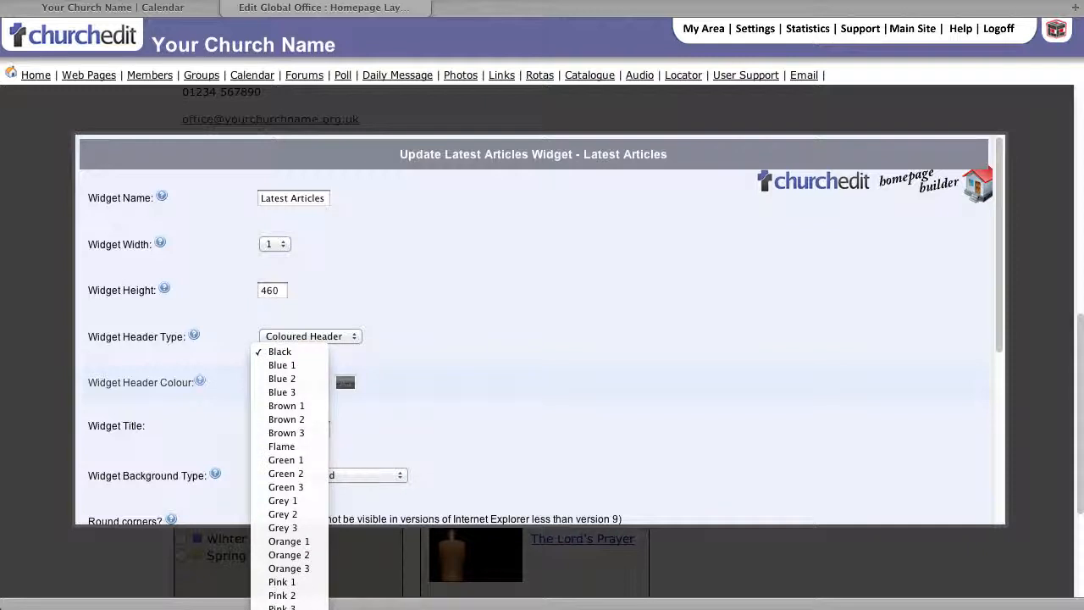
pyautogui.click(290, 569)
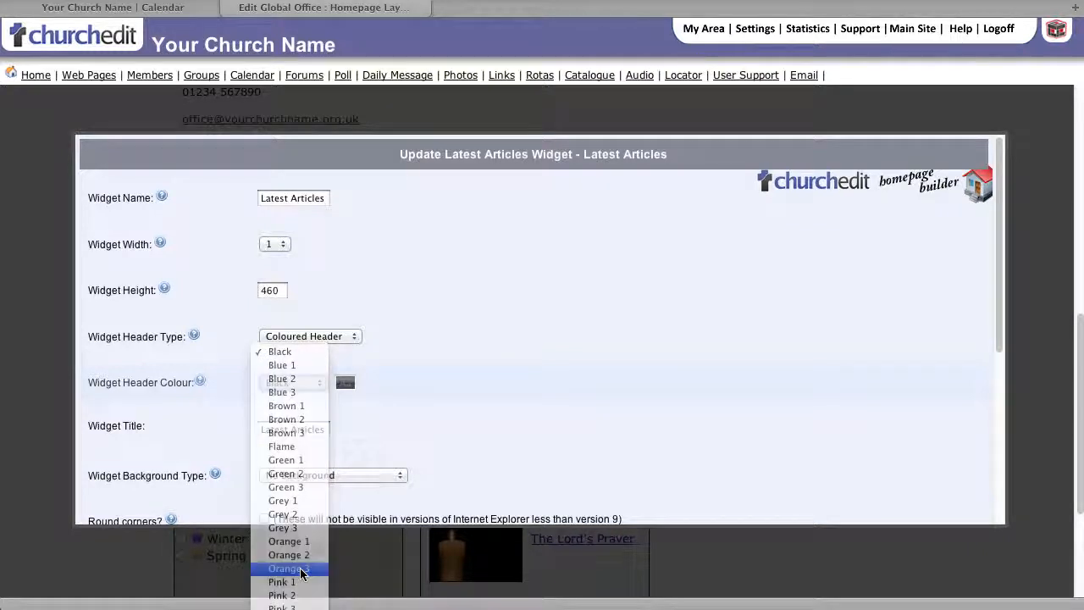
# Give the Latest Articles widget a solid coloured background of #f9ead2 and update the widget.
pyautogui.scroll(-6, 985, 359)
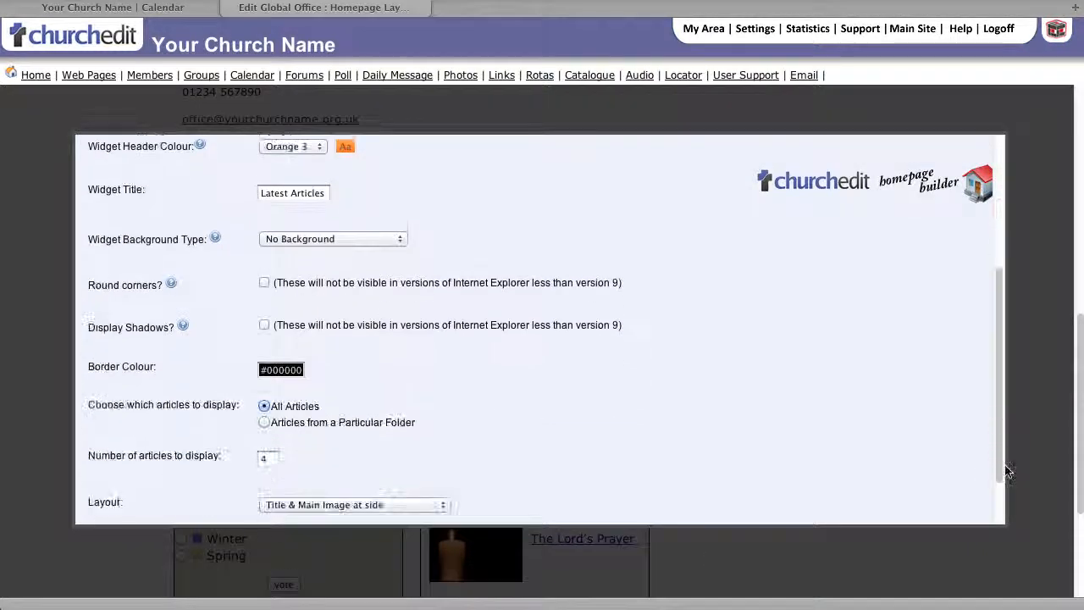
pyautogui.click(341, 241)
pyautogui.click(339, 250)
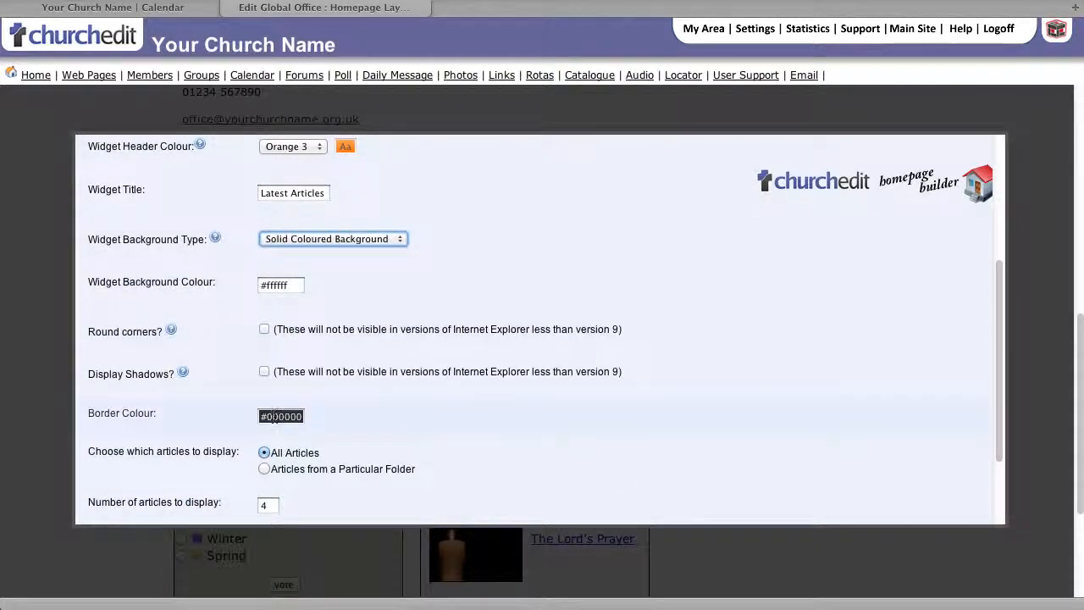
pyautogui.click(291, 284)
pyautogui.click(382, 355)
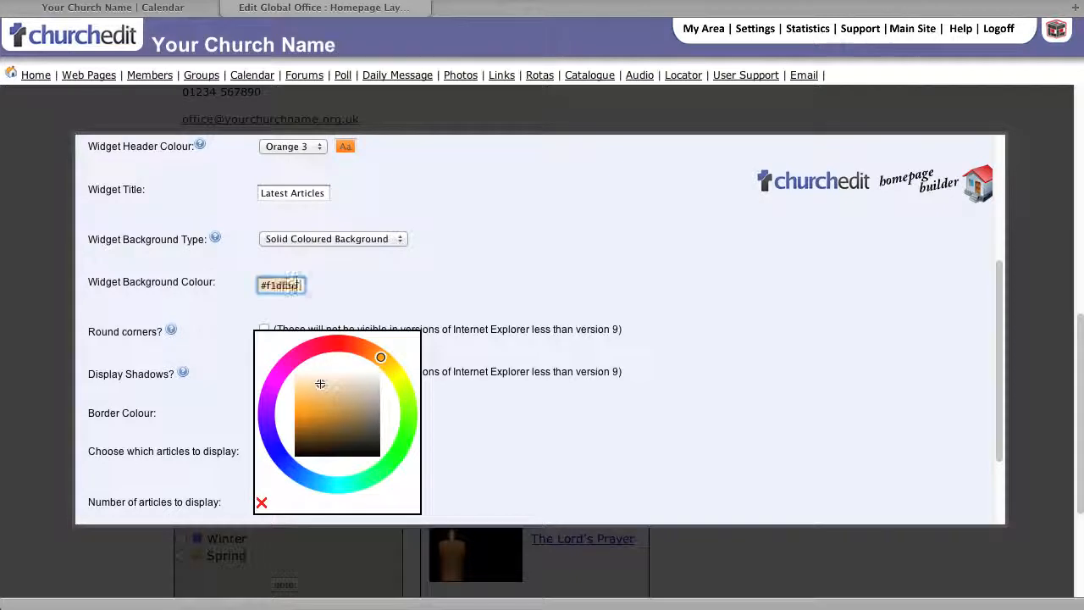
pyautogui.moveTo(320, 383); pyautogui.dragTo(315, 379)
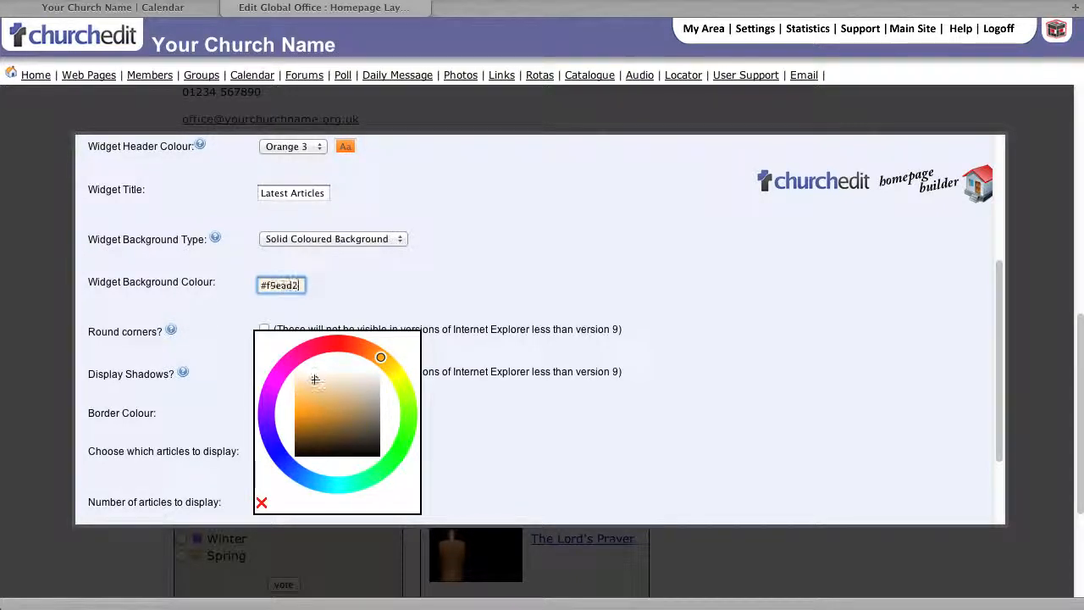
pyautogui.click(262, 502)
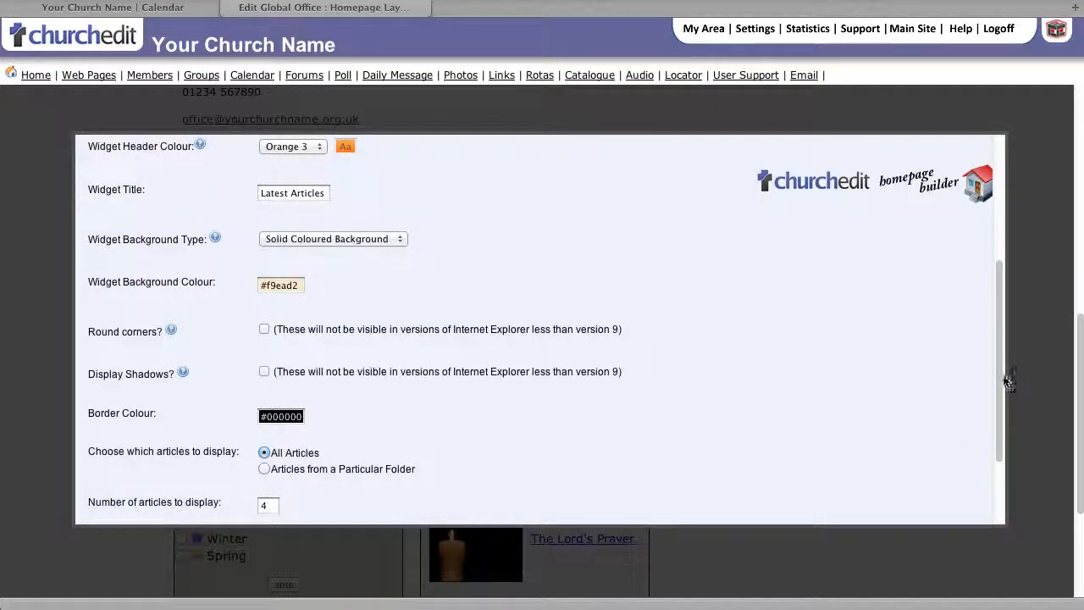
pyautogui.scroll(-3, 991, 423)
pyautogui.click(466, 495)
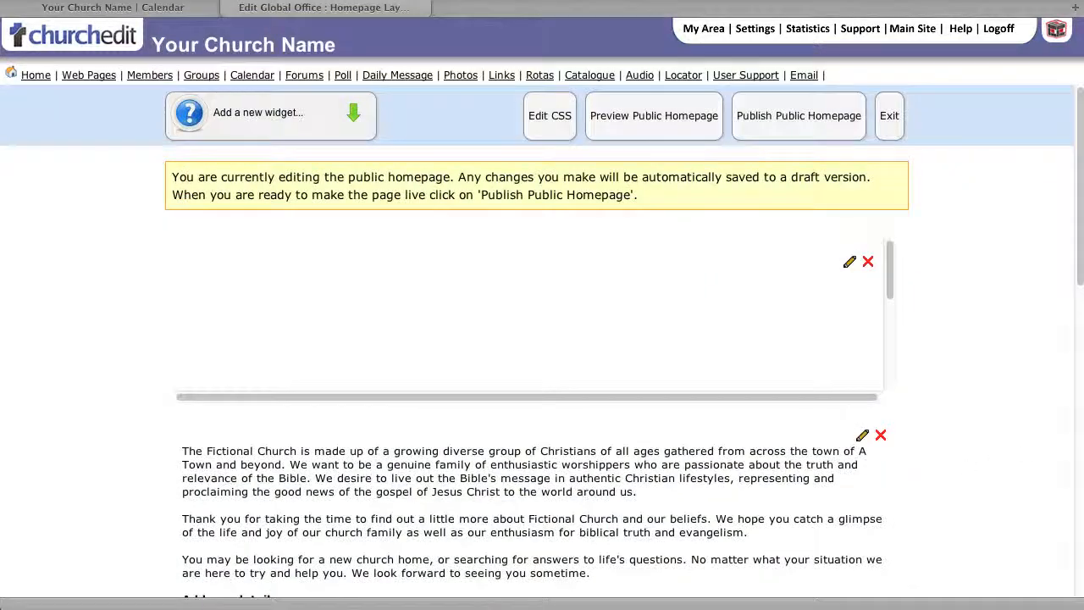
# Give the Login widget a solid coloured background of #dad4ec and update the widget.
pyautogui.moveTo(1080, 281); pyautogui.dragTo(1068, 547)
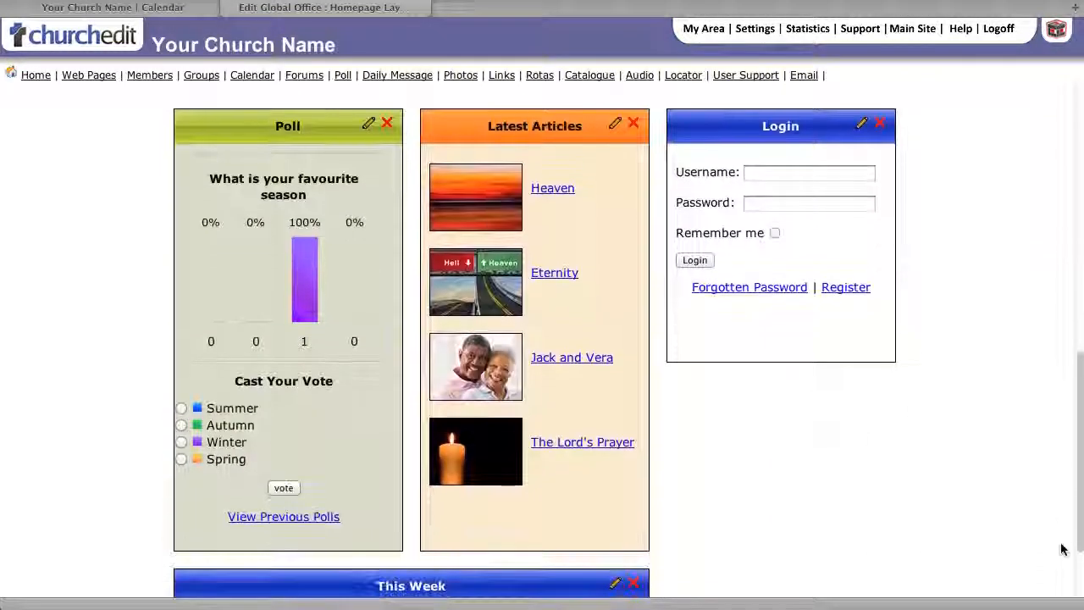
pyautogui.click(861, 123)
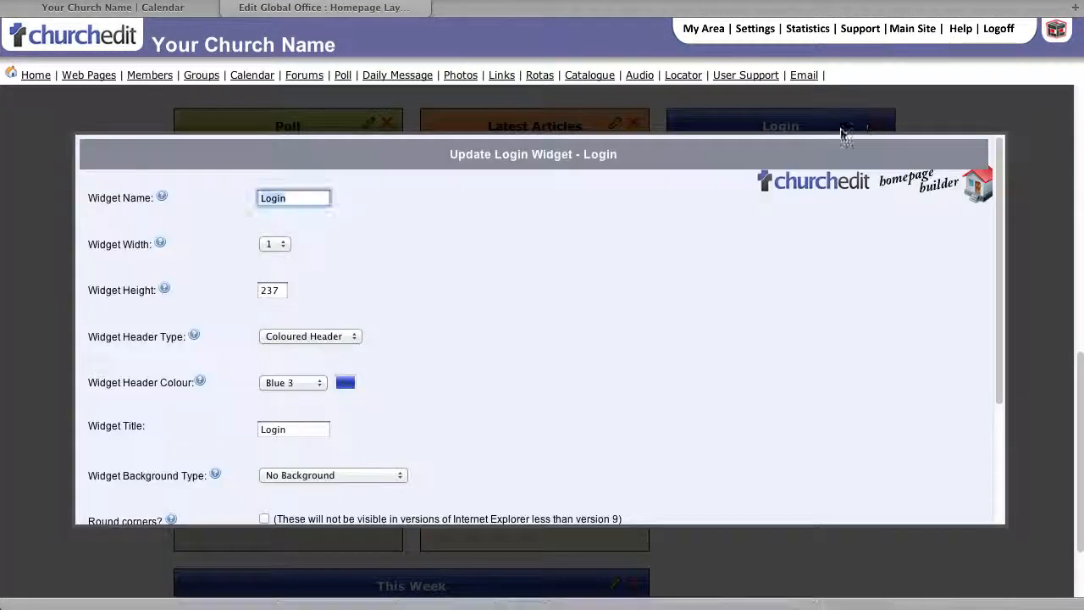
pyautogui.click(267, 288)
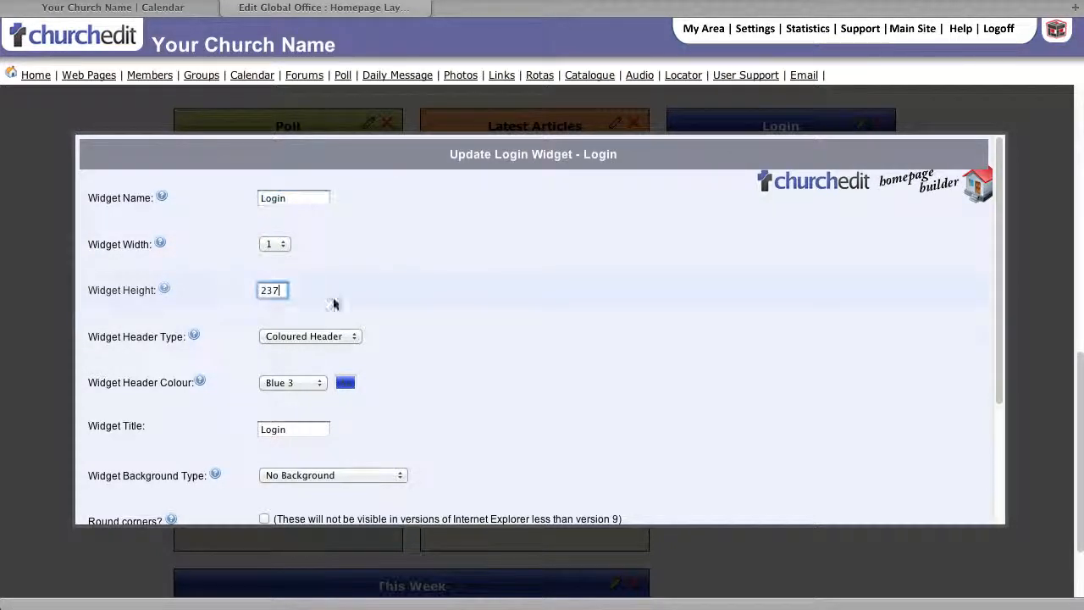
pyautogui.scroll(-4, 936, 286)
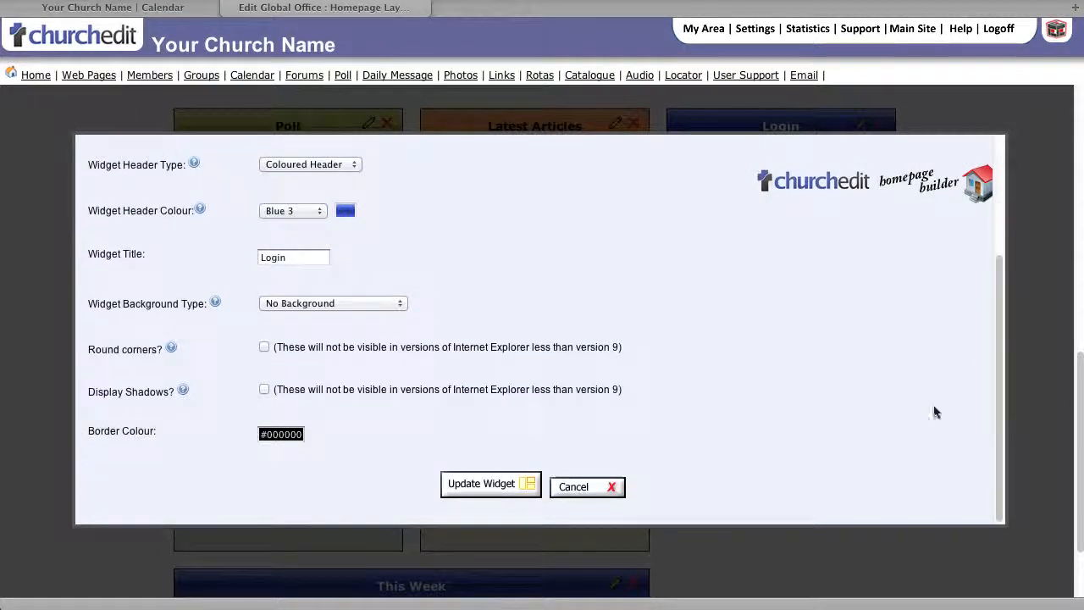
pyautogui.click(395, 306)
pyautogui.click(372, 314)
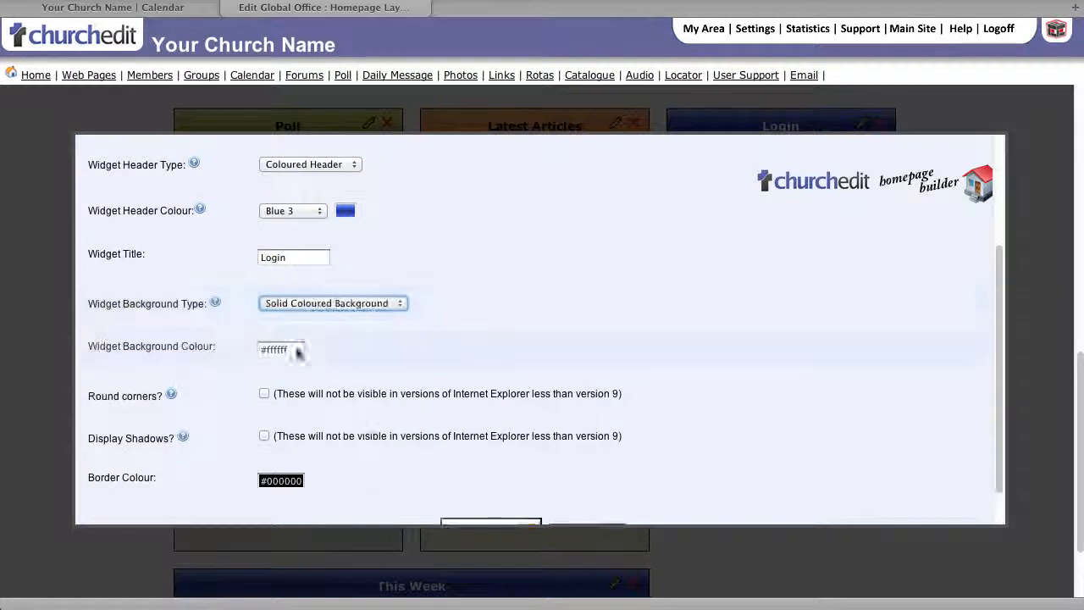
pyautogui.click(281, 350)
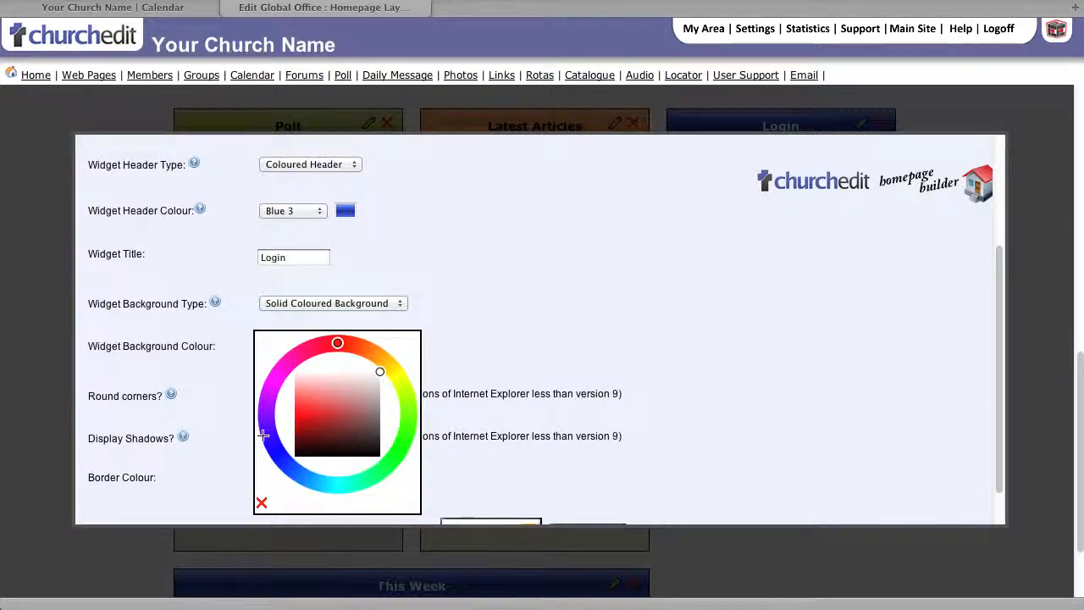
pyautogui.click(263, 435)
pyautogui.click(346, 378)
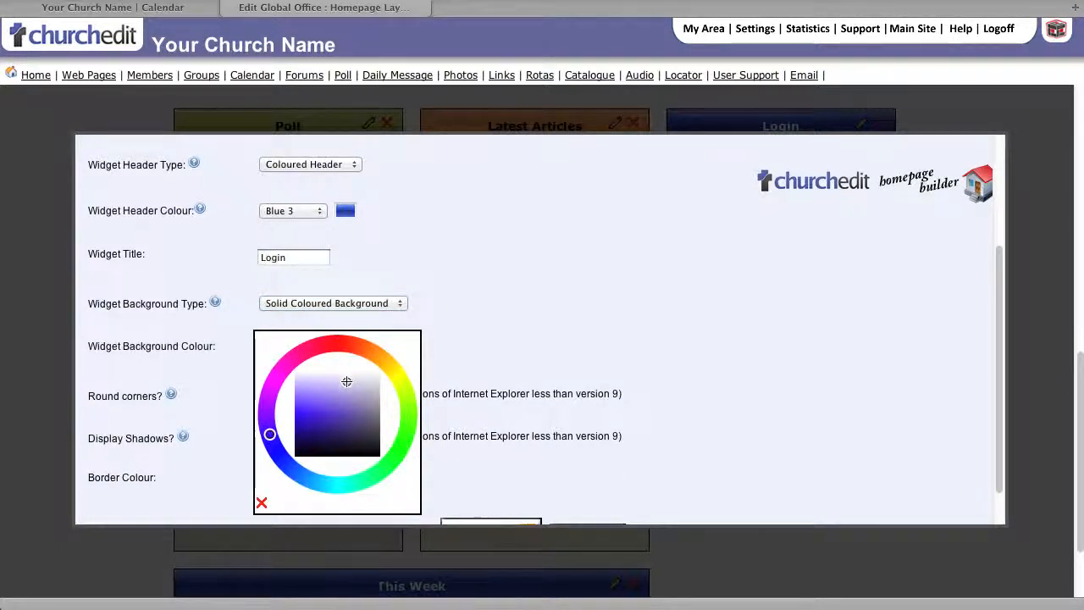
pyautogui.click(261, 502)
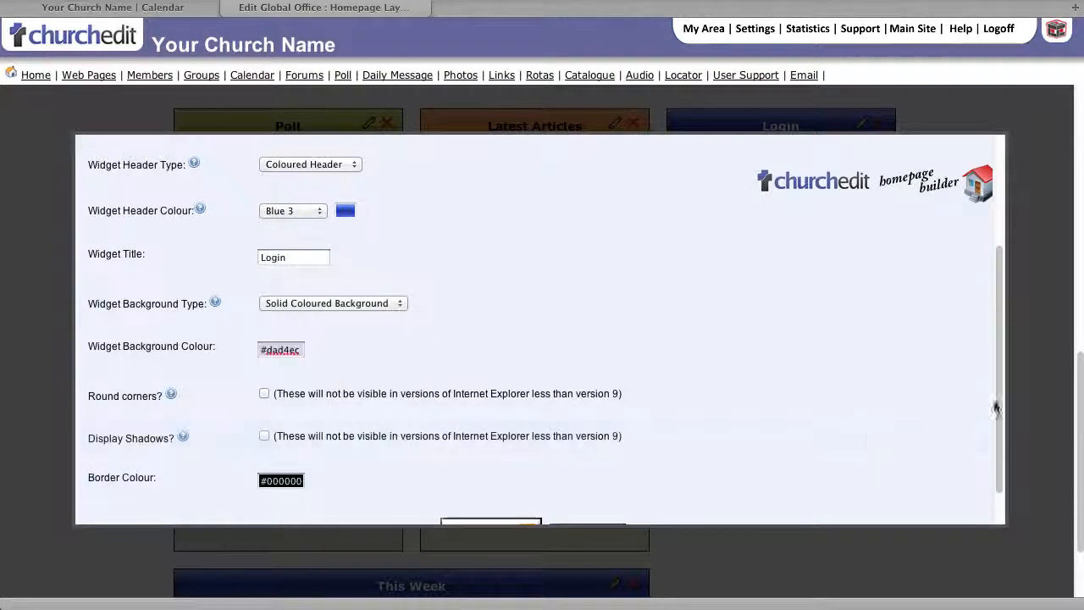
pyautogui.scroll(-2, 994, 381)
pyautogui.click(470, 483)
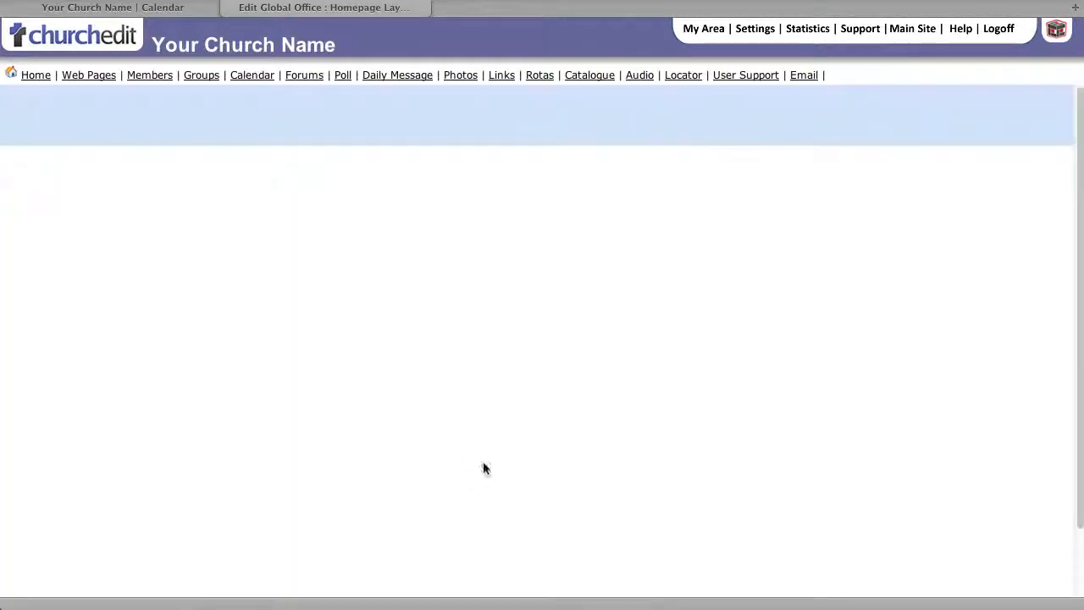
# Edit the This Week widget below the Poll and Latest Articles widgets and set its width to 1 column.
pyautogui.scroll(-10, 1064, 461)
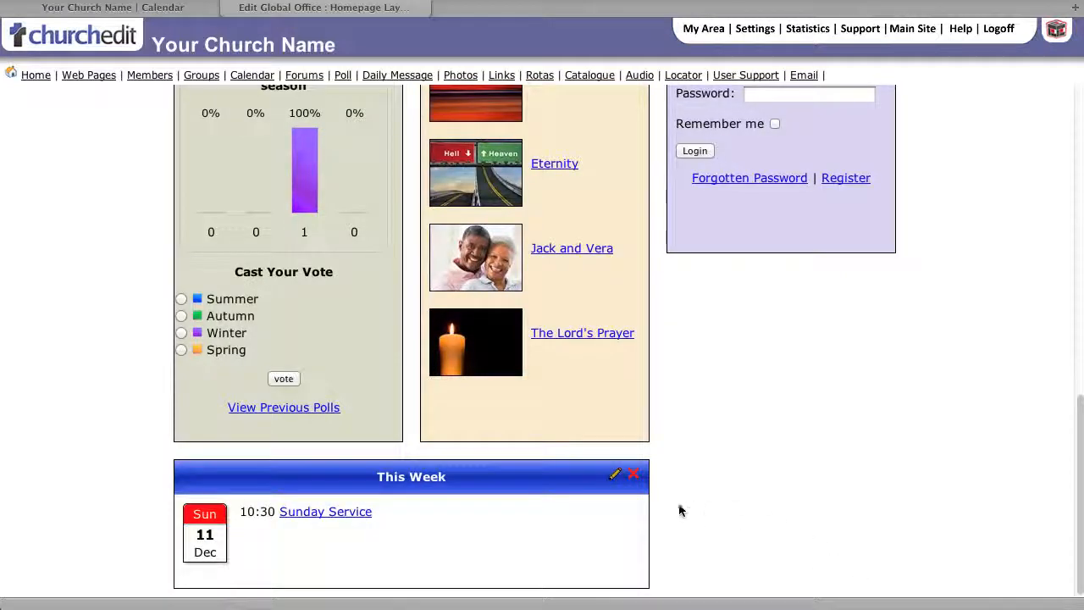
pyautogui.click(614, 474)
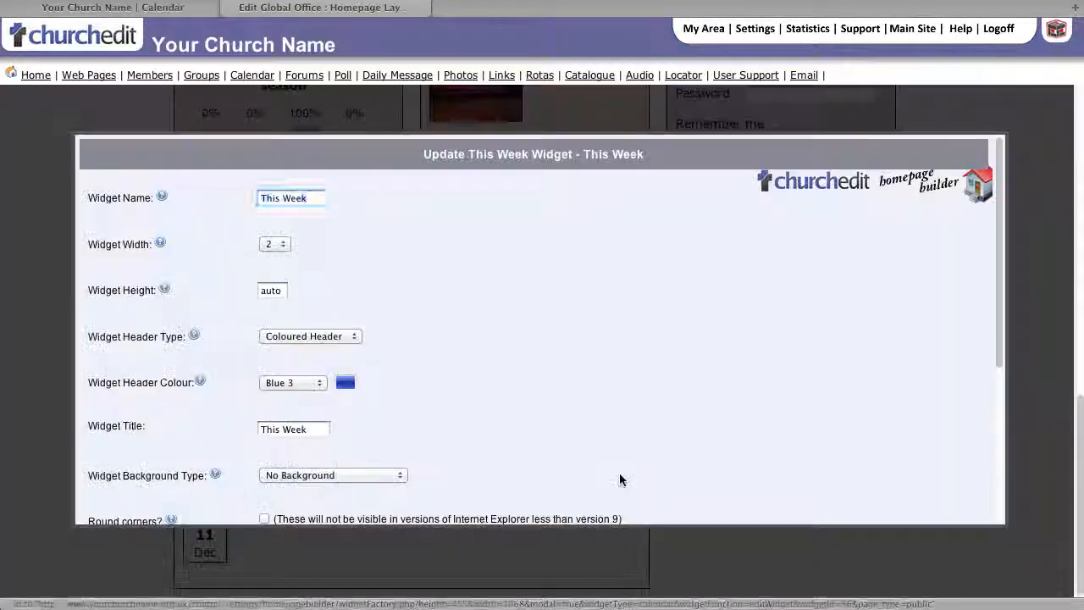
pyautogui.click(268, 245)
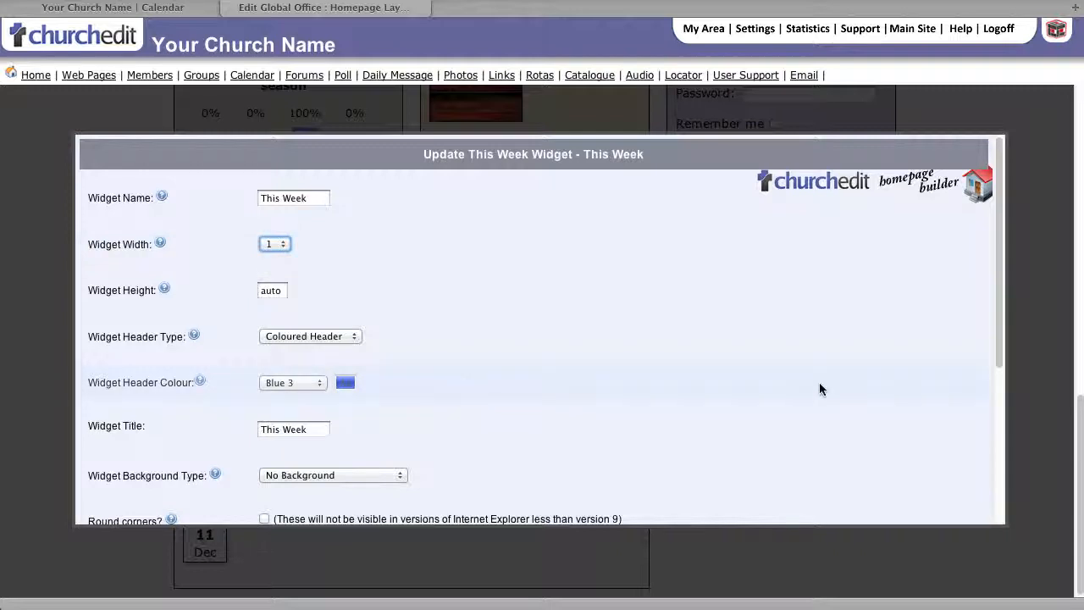
# Give the This Week widget a solid coloured background of #e5dcf9.
pyautogui.scroll(-5, 1002, 332)
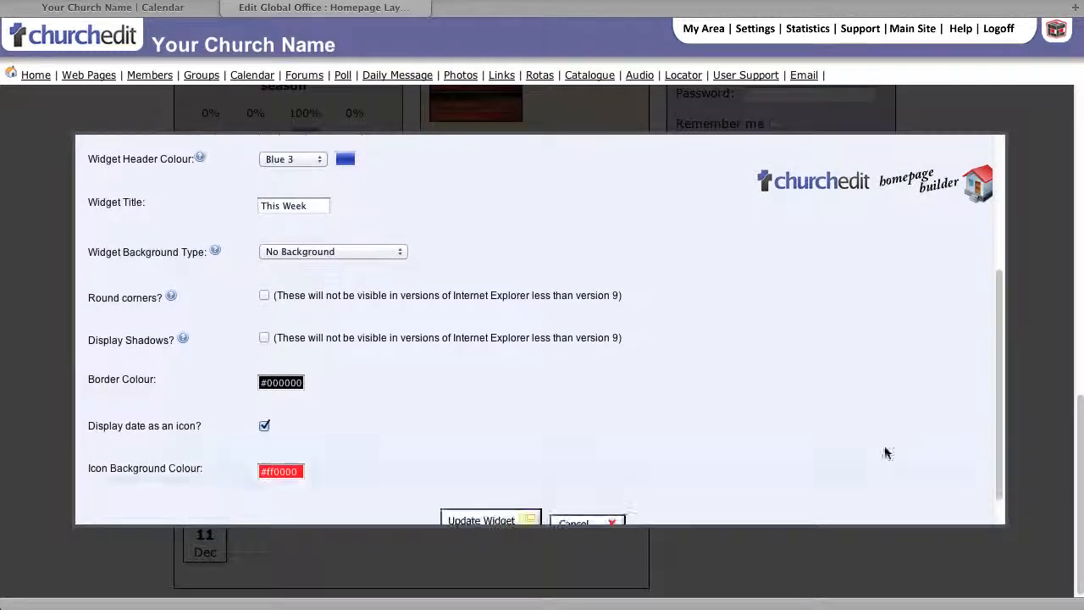
pyautogui.click(330, 253)
pyautogui.click(329, 265)
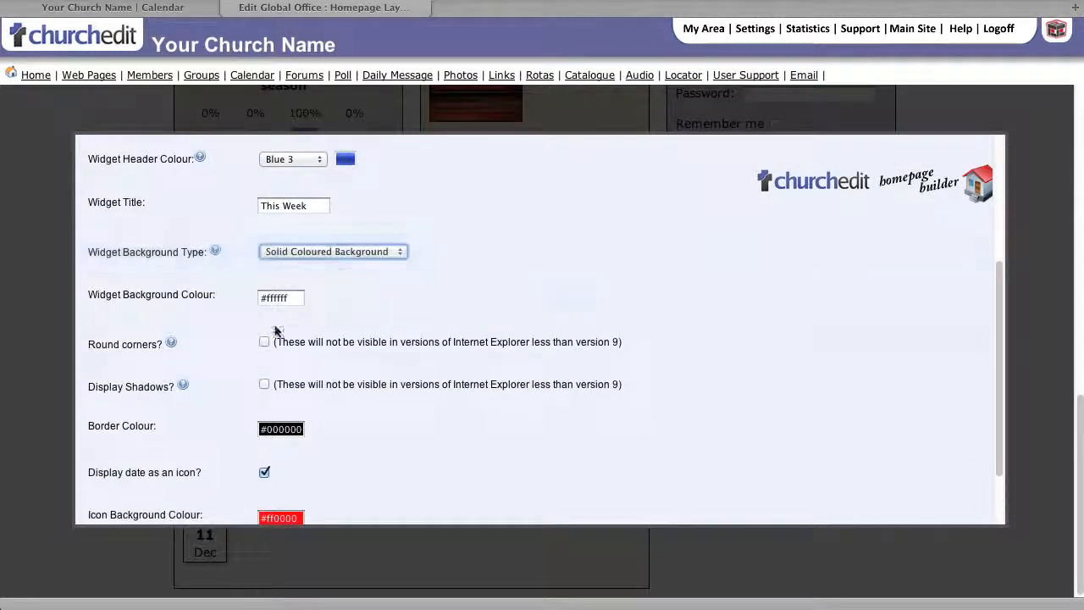
pyautogui.click(282, 296)
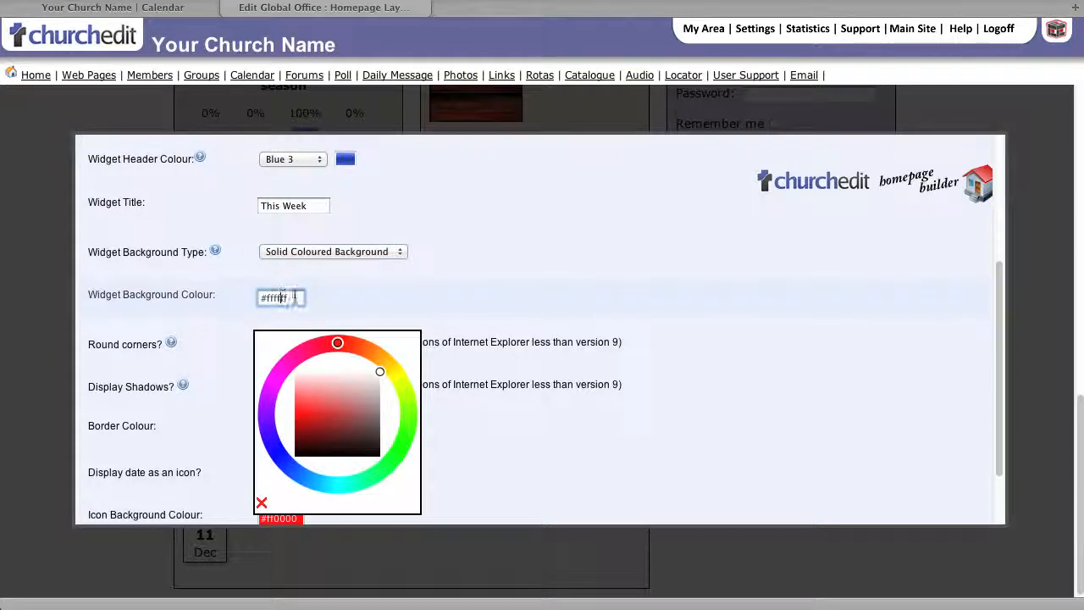
pyautogui.click(270, 427)
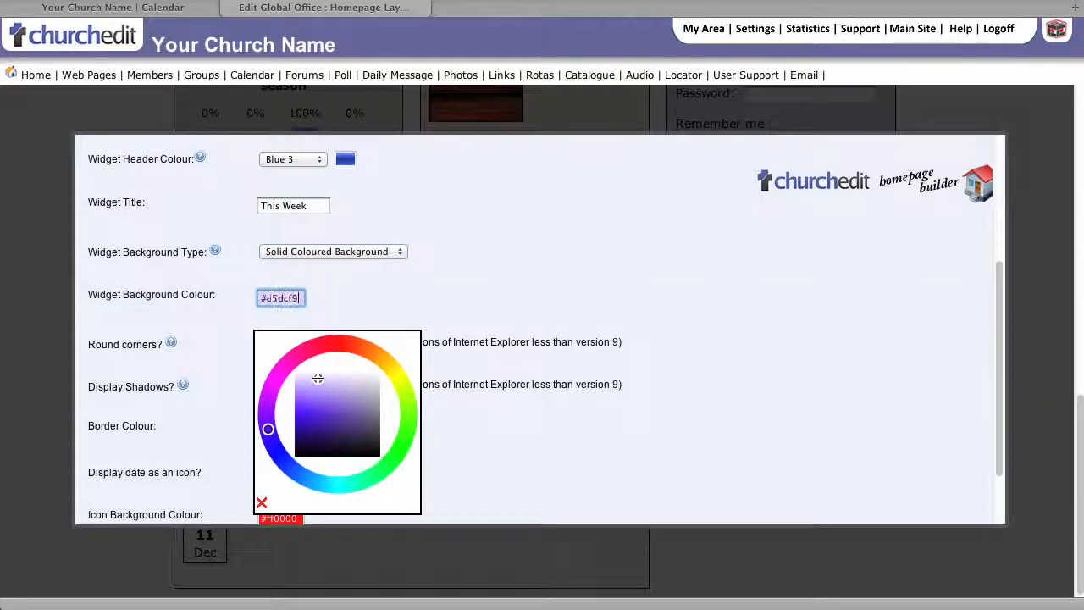
pyautogui.click(262, 500)
# Set the This Week widget's height to 145 and update the widget.
pyautogui.scroll(5, 991, 368)
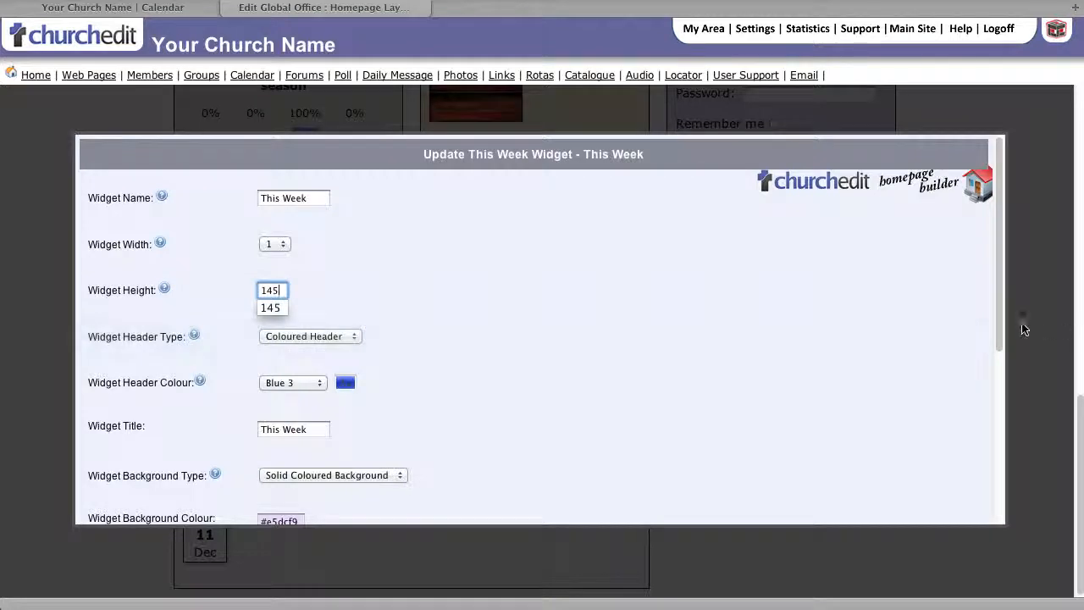
pyautogui.moveTo(998, 329); pyautogui.dragTo(995, 512)
pyautogui.click(498, 483)
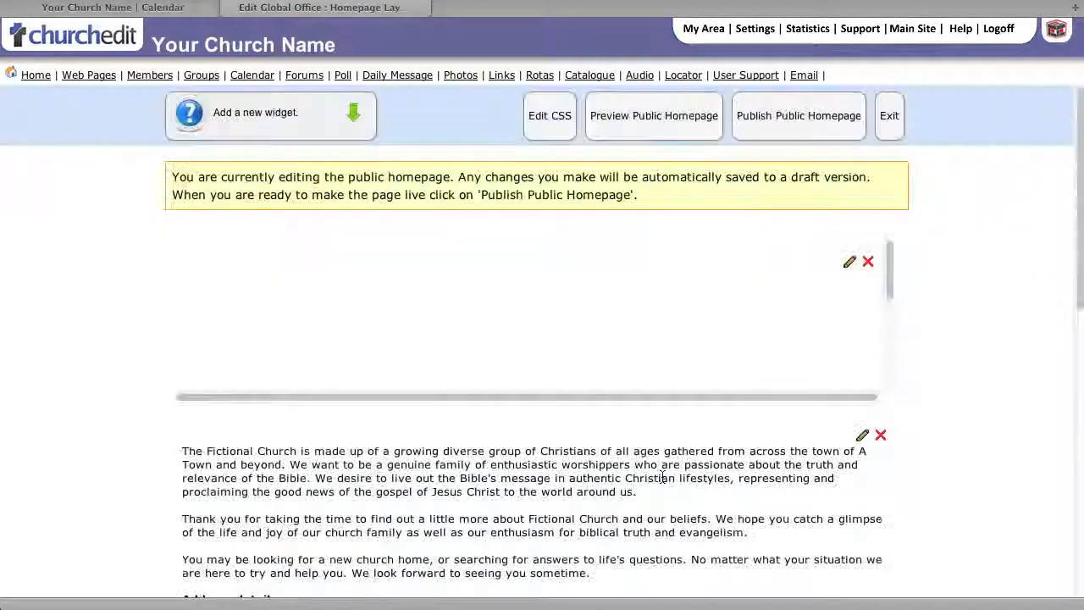
# Review the widget layout in the builder, then preview the draft public homepage and close the preview.
pyautogui.scroll(-10, 1073, 310)
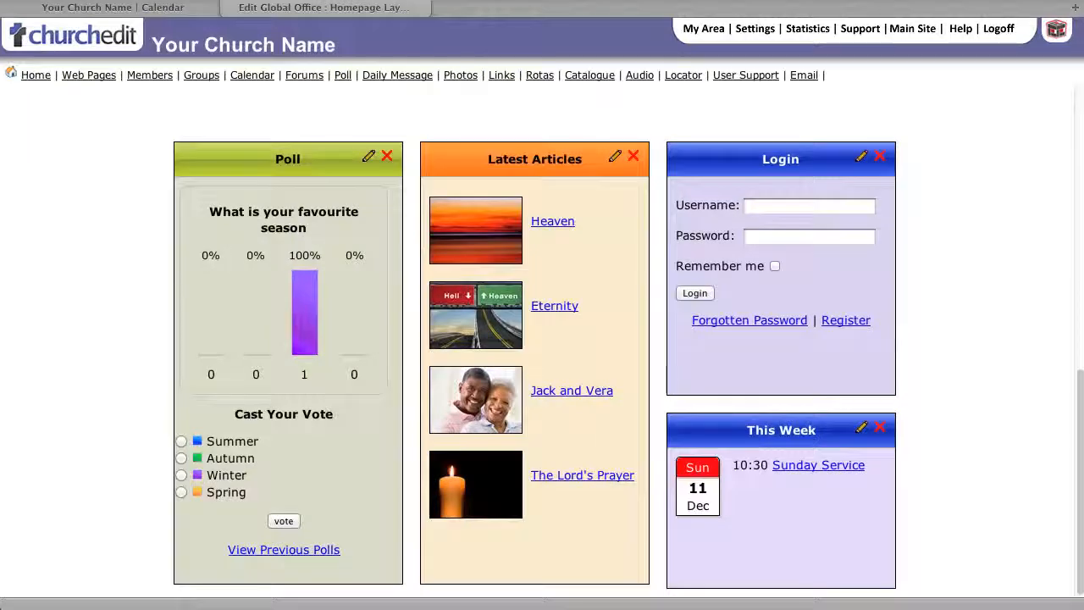
pyautogui.moveTo(1079, 548); pyautogui.dragTo(1073, 238)
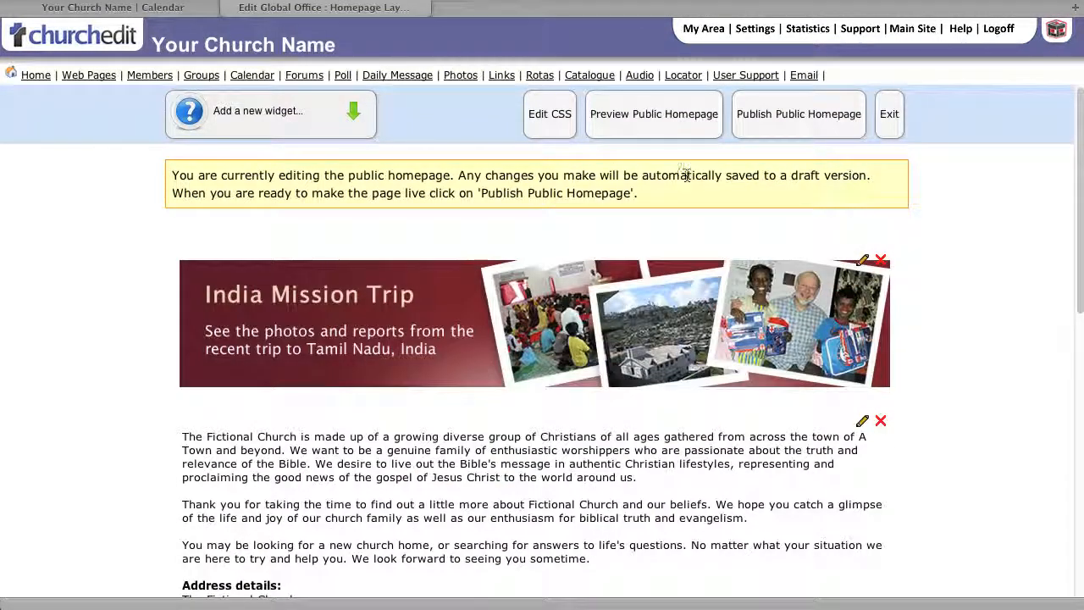
pyautogui.click(640, 123)
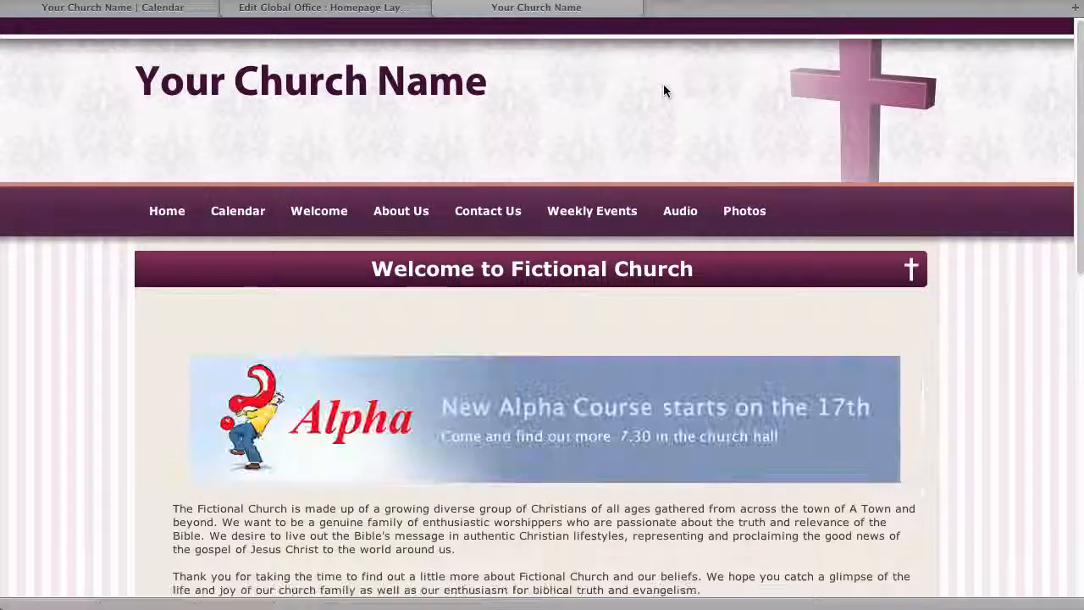
pyautogui.moveTo(1077, 182); pyautogui.dragTo(800, 176)
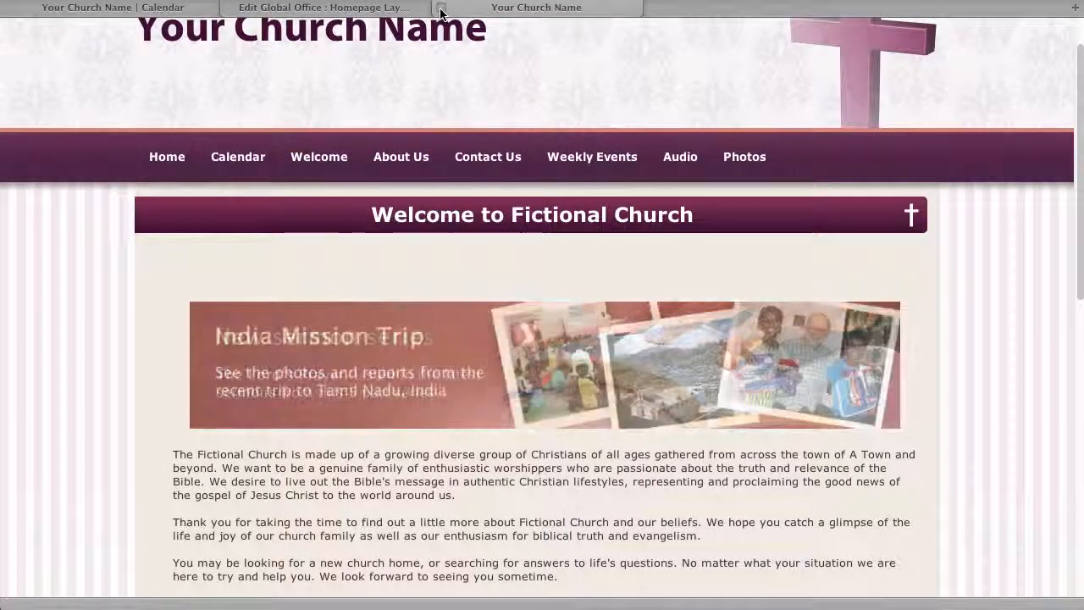
pyautogui.click(405, 14)
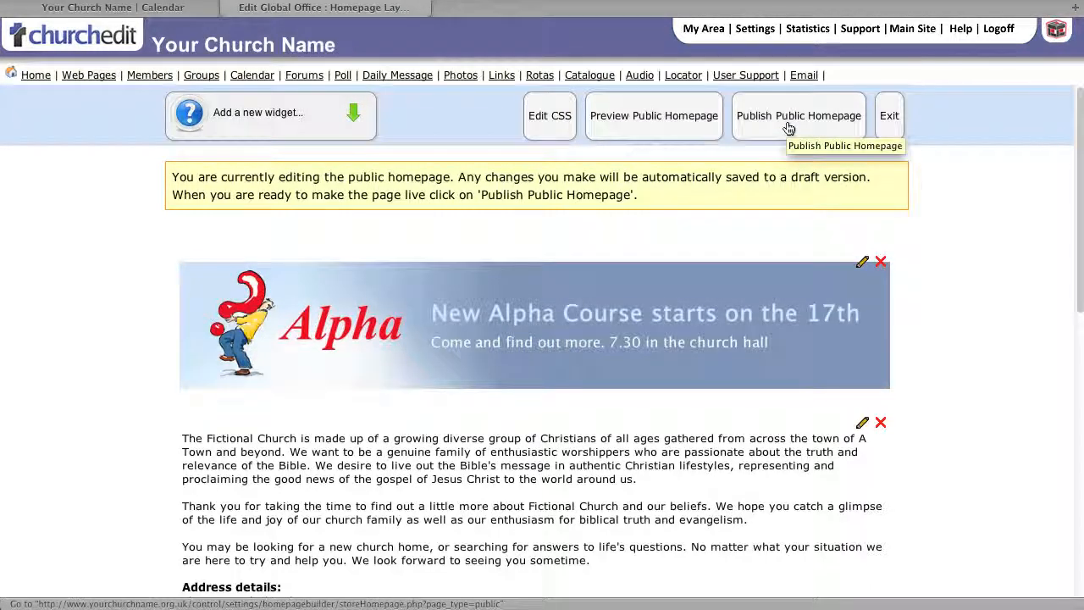
# Publish the public homepage and check the live site's Home page down to its widgets.
pyautogui.click(788, 127)
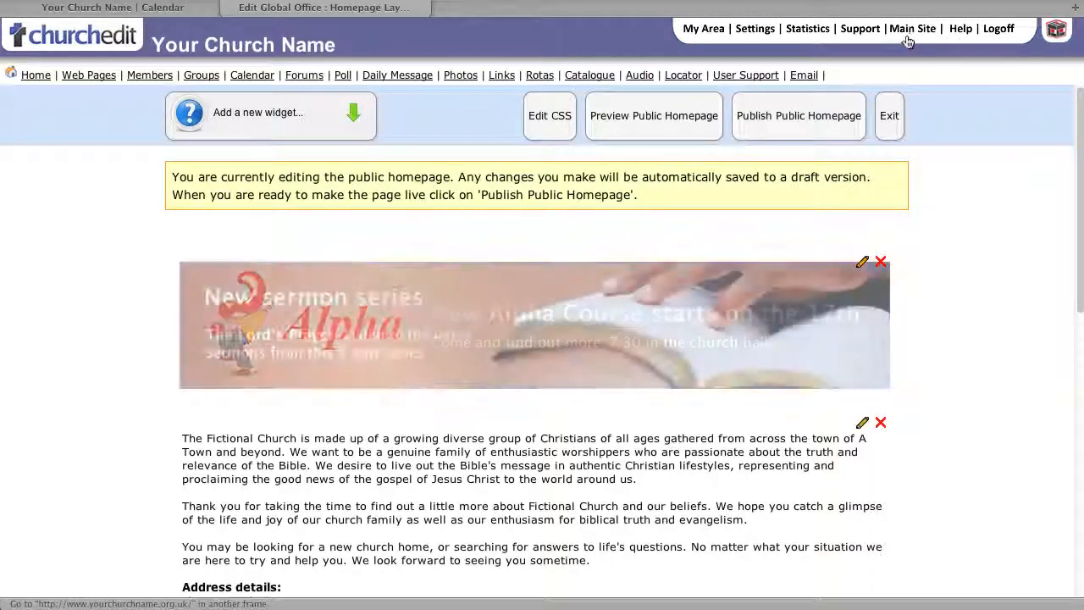
pyautogui.click(185, 10)
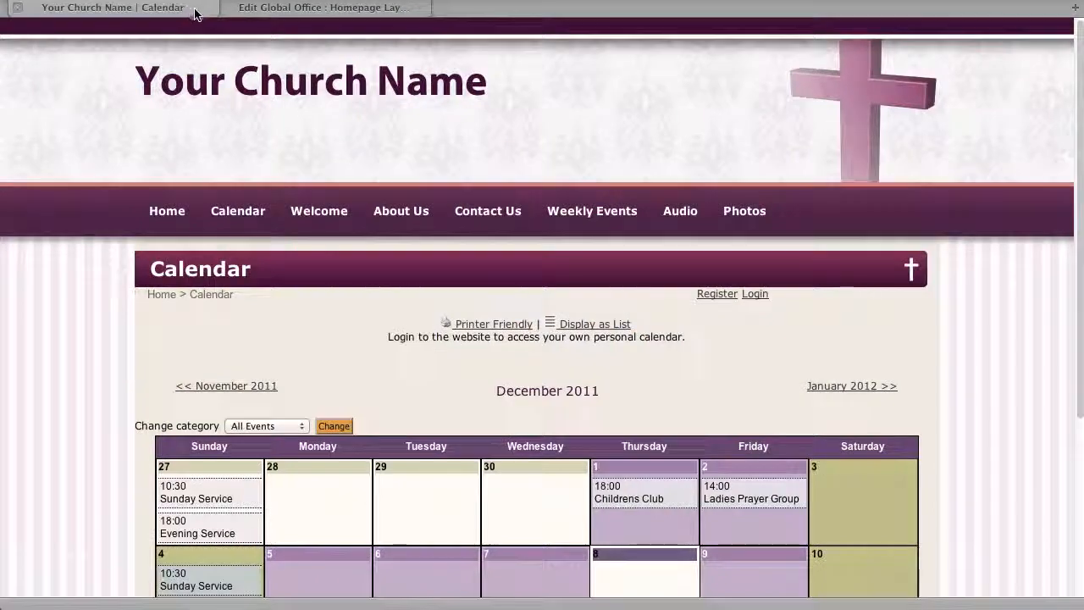
pyautogui.click(180, 218)
pyautogui.scroll(-10, 1020, 441)
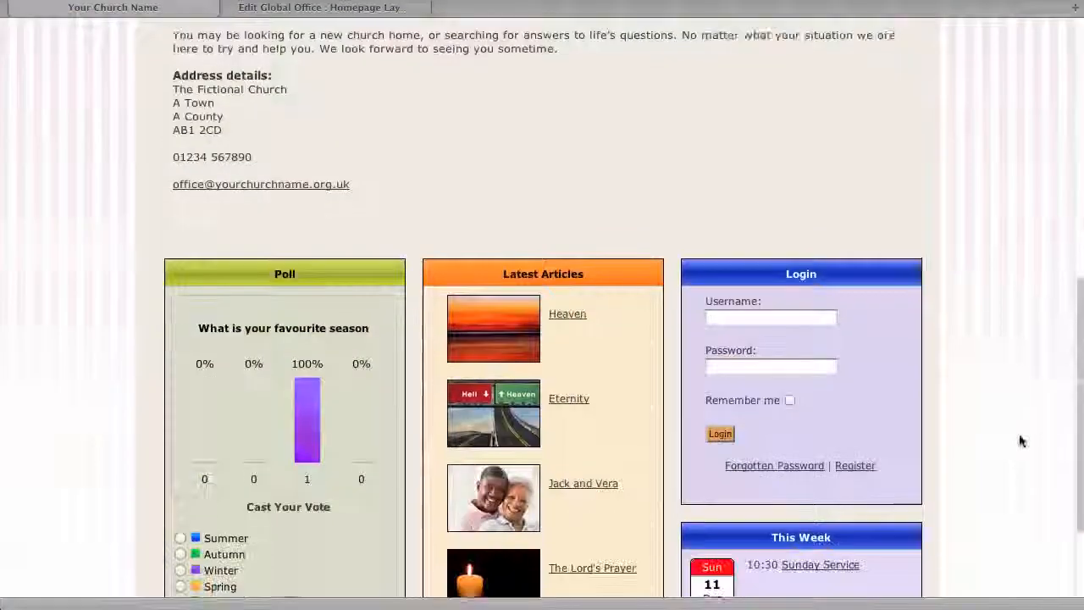
pyautogui.scroll(-3, 1021, 440)
pyautogui.scroll(15, 1007, 550)
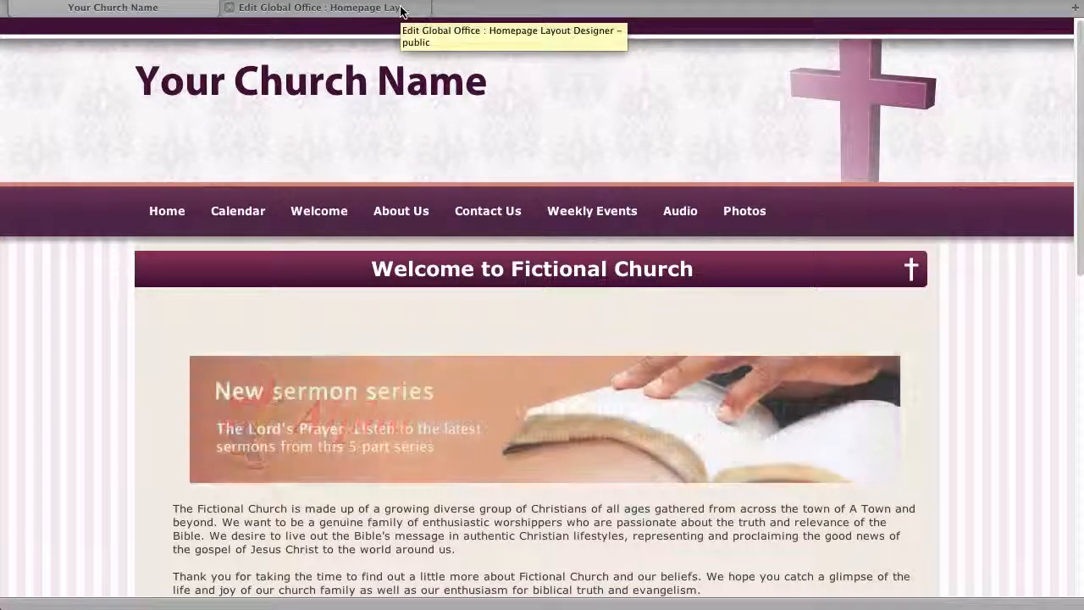
# Return to the Homepage Builder settings and copy the main homepage layout to the member homepage.
pyautogui.click(400, 10)
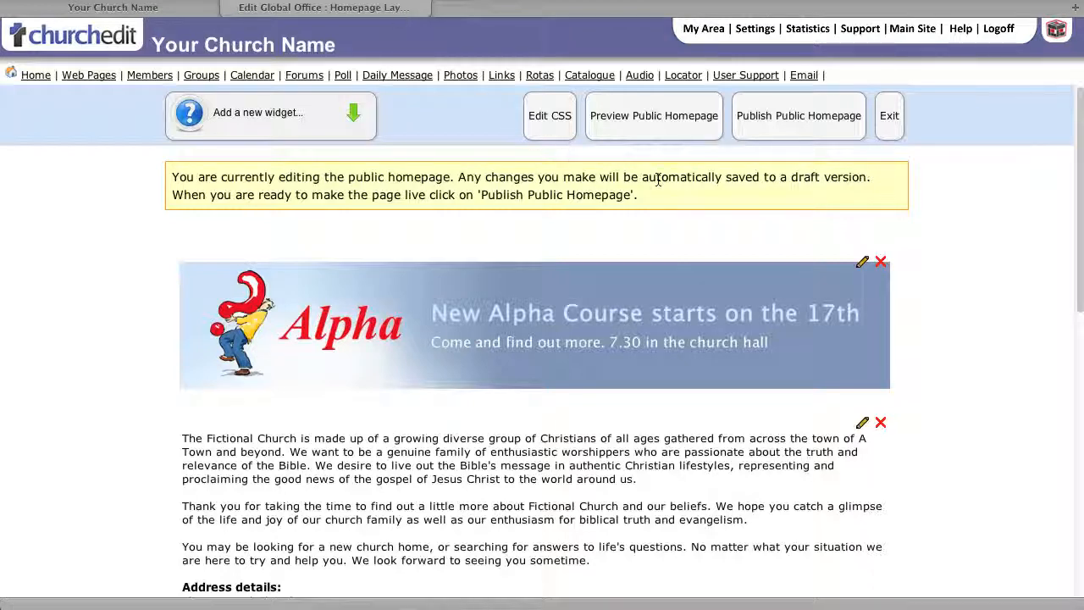
pyautogui.click(756, 31)
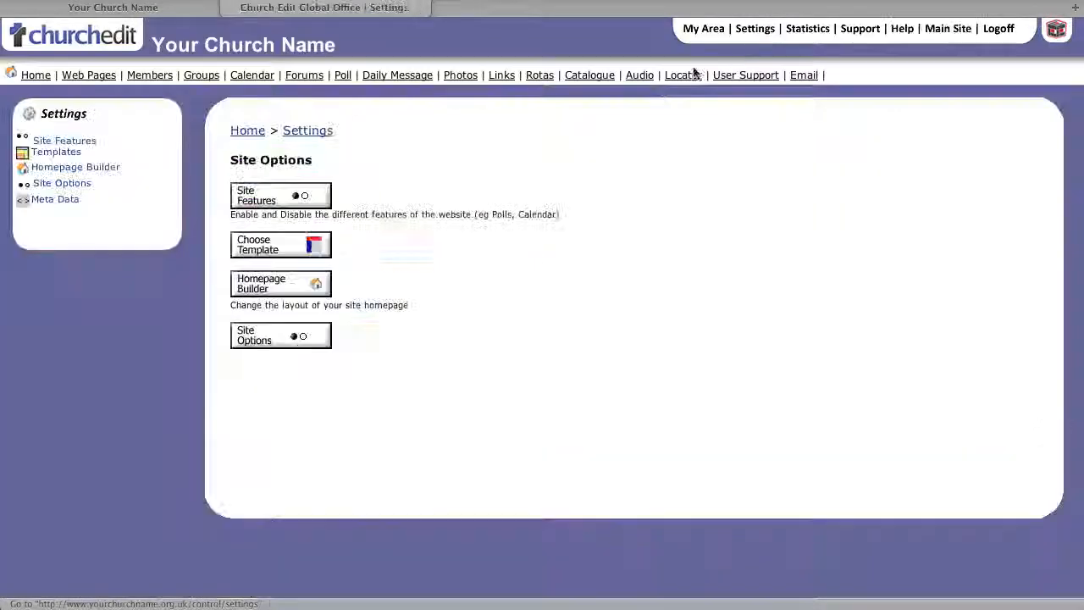
pyautogui.click(258, 283)
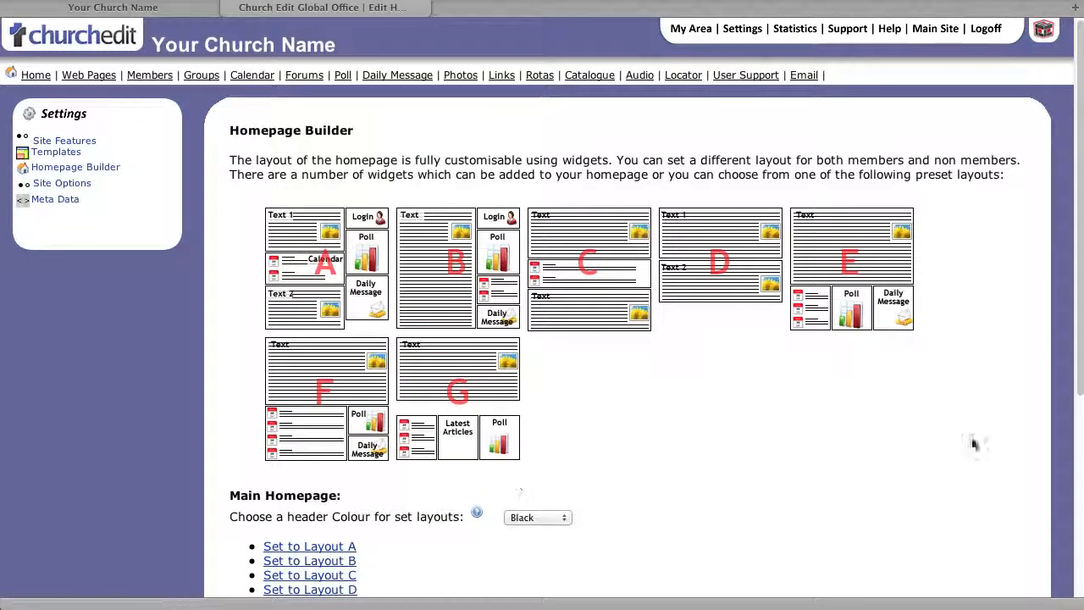
pyautogui.scroll(-5, 1082, 348)
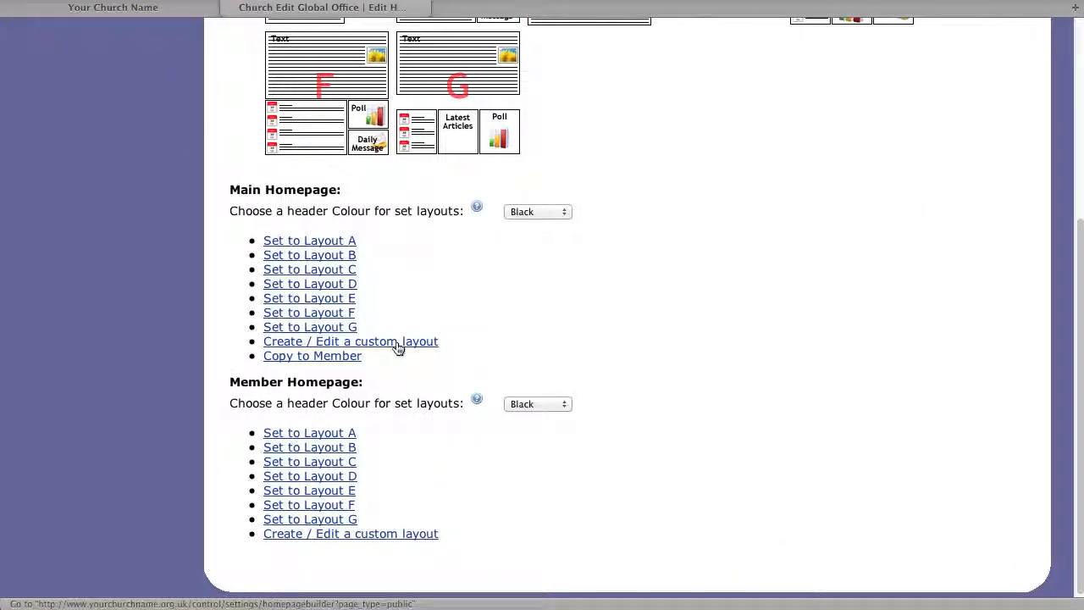
pyautogui.click(347, 356)
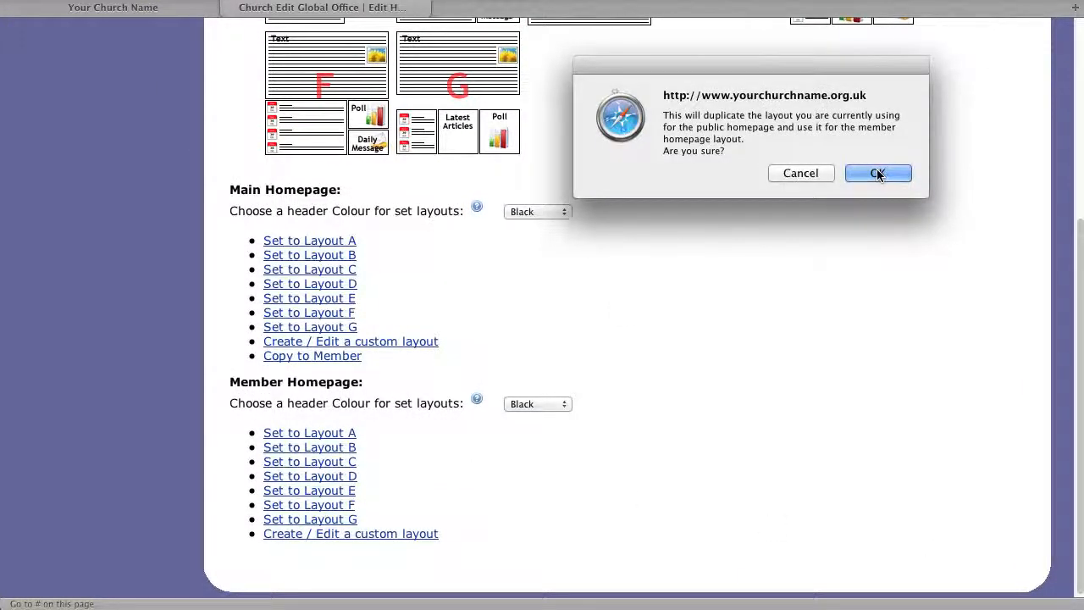
pyautogui.click(878, 173)
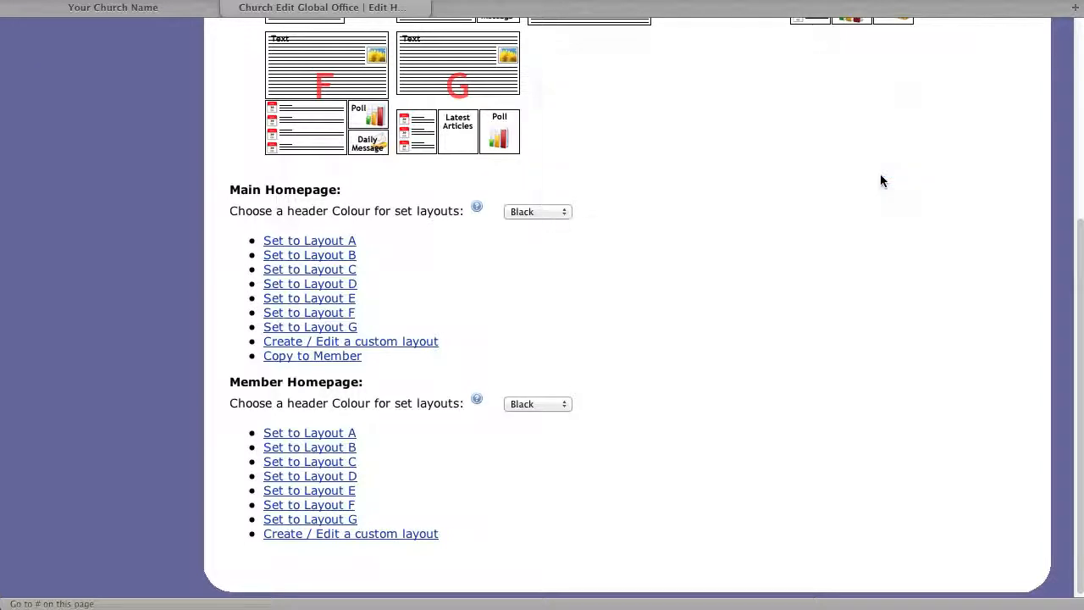
pyautogui.click(881, 166)
# Reopen the main homepage's custom layout, look through its stylesheet in the CSS Editor and close the editor.
pyautogui.moveTo(1077, 377); pyautogui.dragTo(1078, 374)
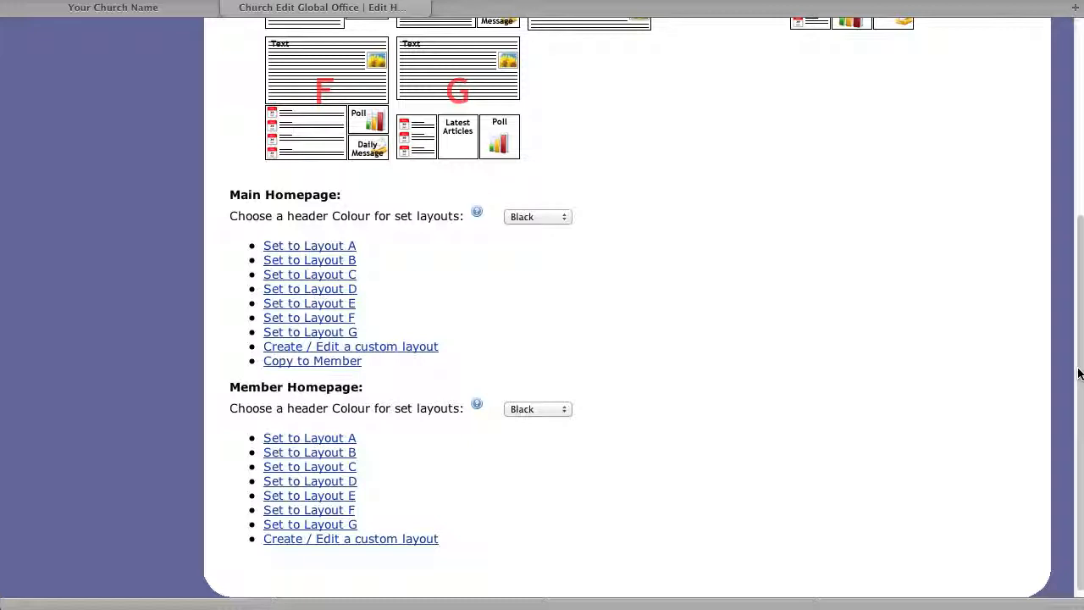
pyautogui.moveTo(1078, 374); pyautogui.dragTo(1079, 366)
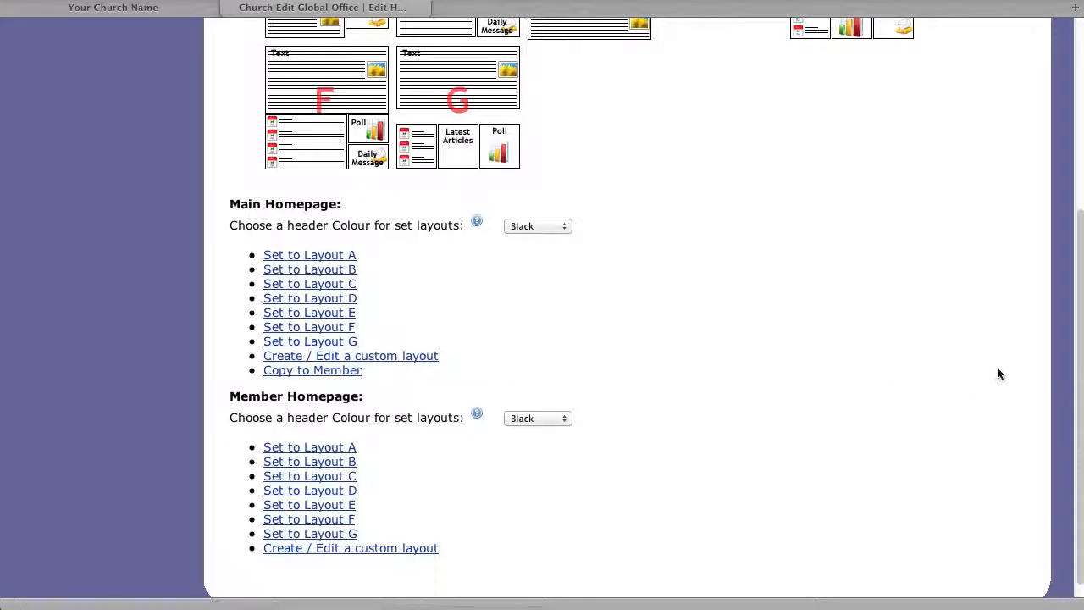
pyautogui.click(381, 356)
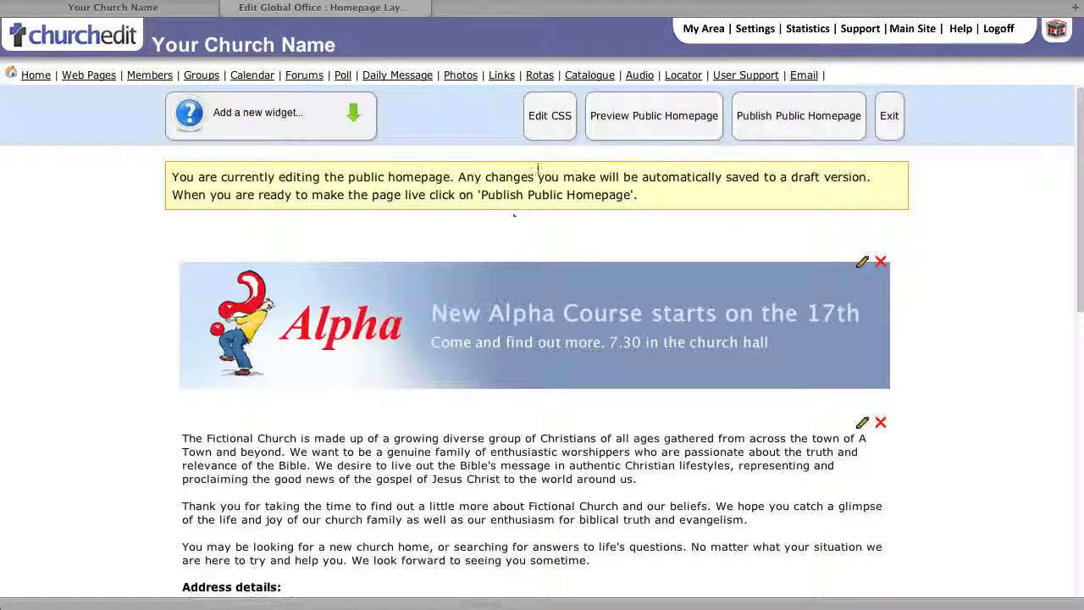
pyautogui.click(547, 123)
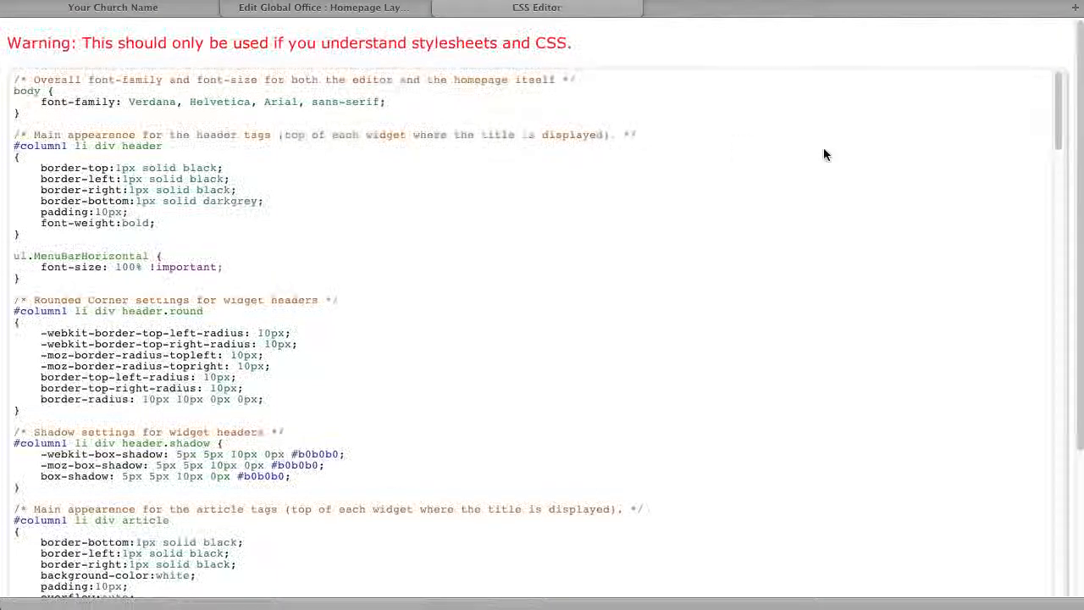
pyautogui.moveTo(1058, 138); pyautogui.dragTo(1033, 277)
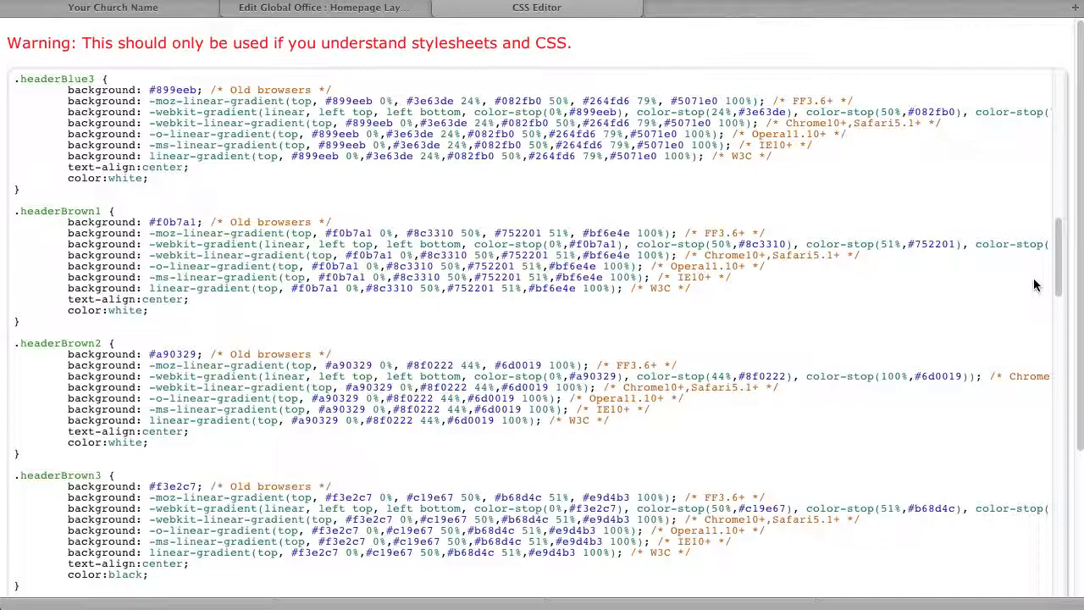
pyautogui.moveTo(1034, 286); pyautogui.dragTo(1053, 604)
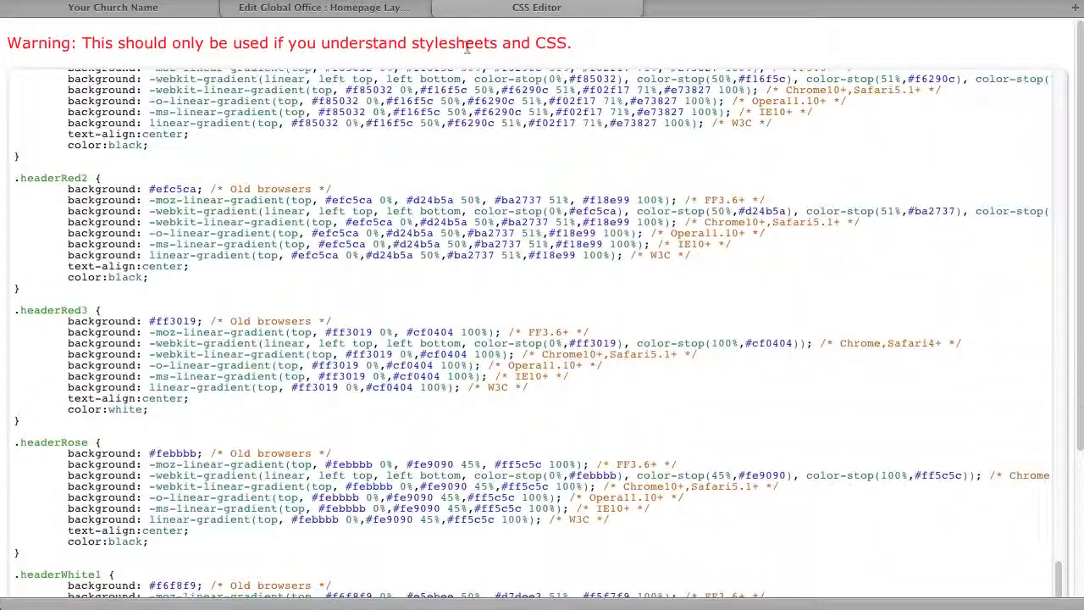
pyautogui.click(442, 7)
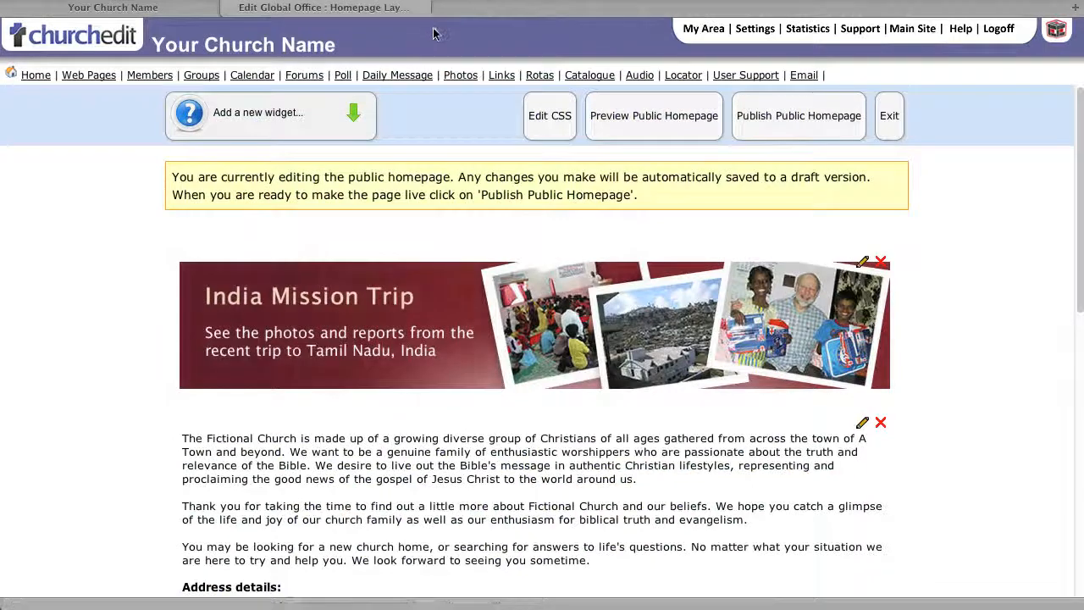